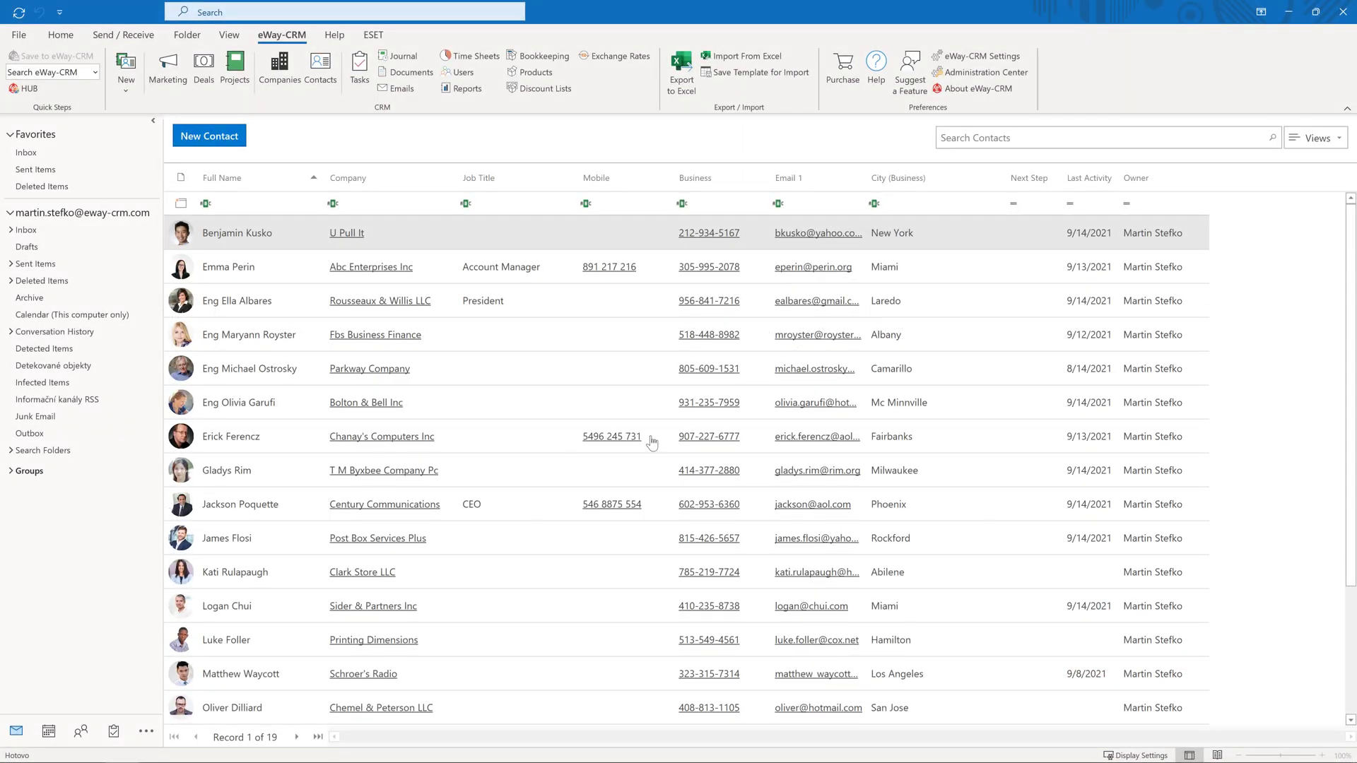
Open the Admin Center's field list for the Contacts module and start adding a new field
{"action": "left_click", "coordinate": [1011, 71]}
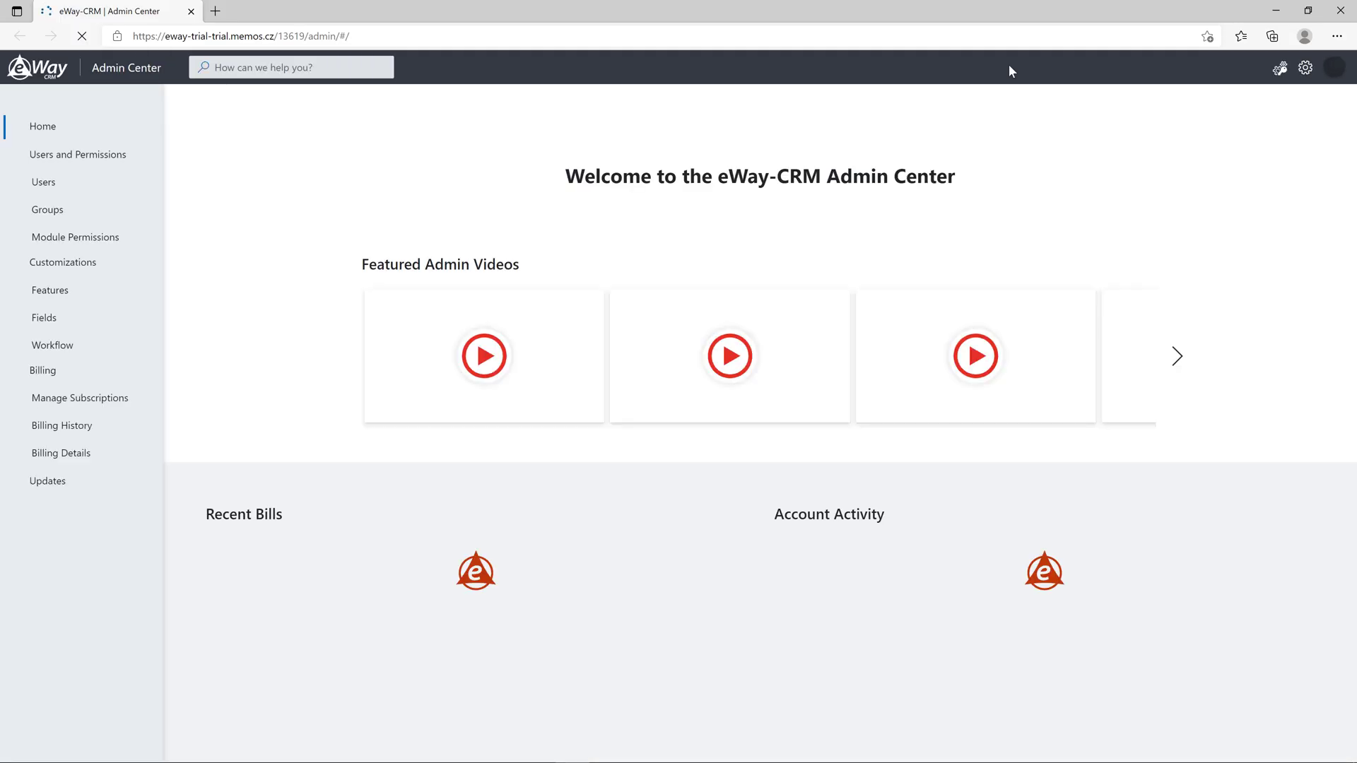
{"action": "left_click", "coordinate": [98, 328]}
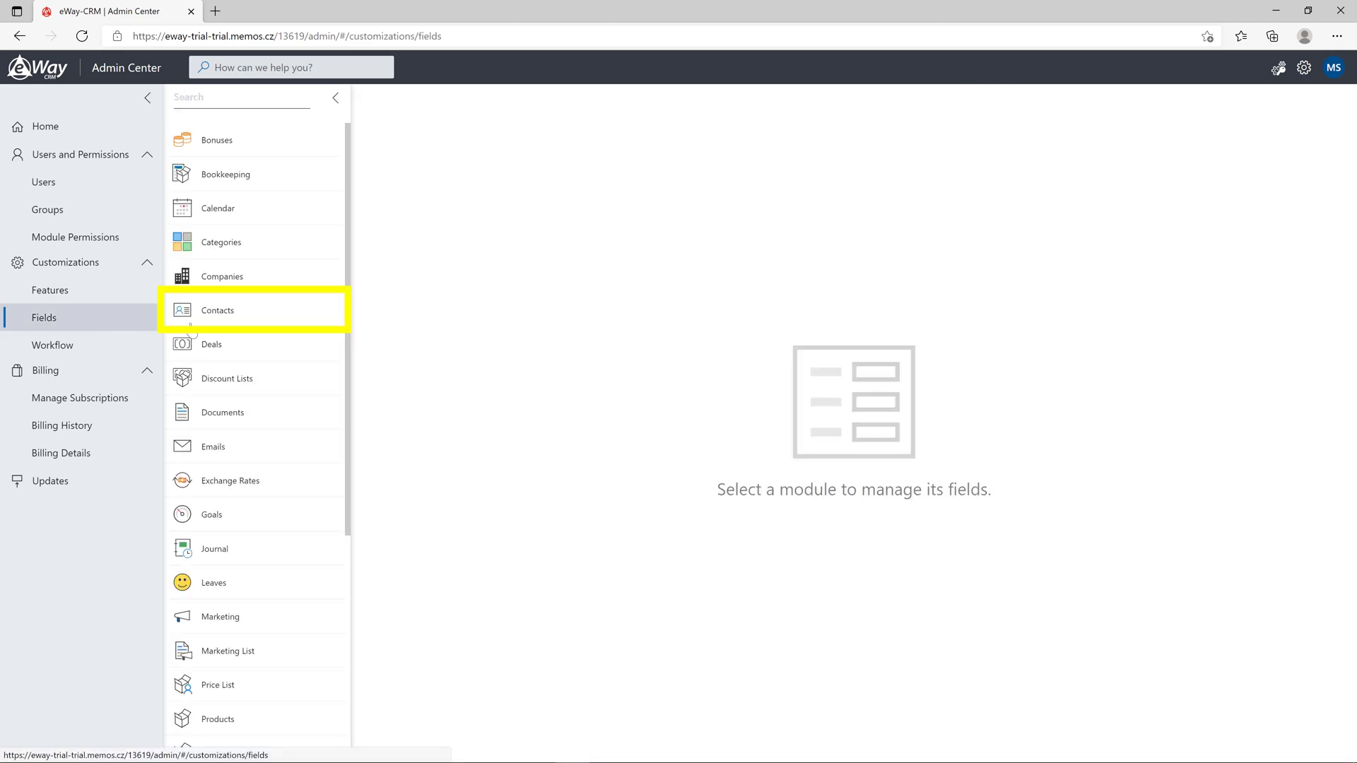
{"action": "left_click", "coordinate": [309, 322]}
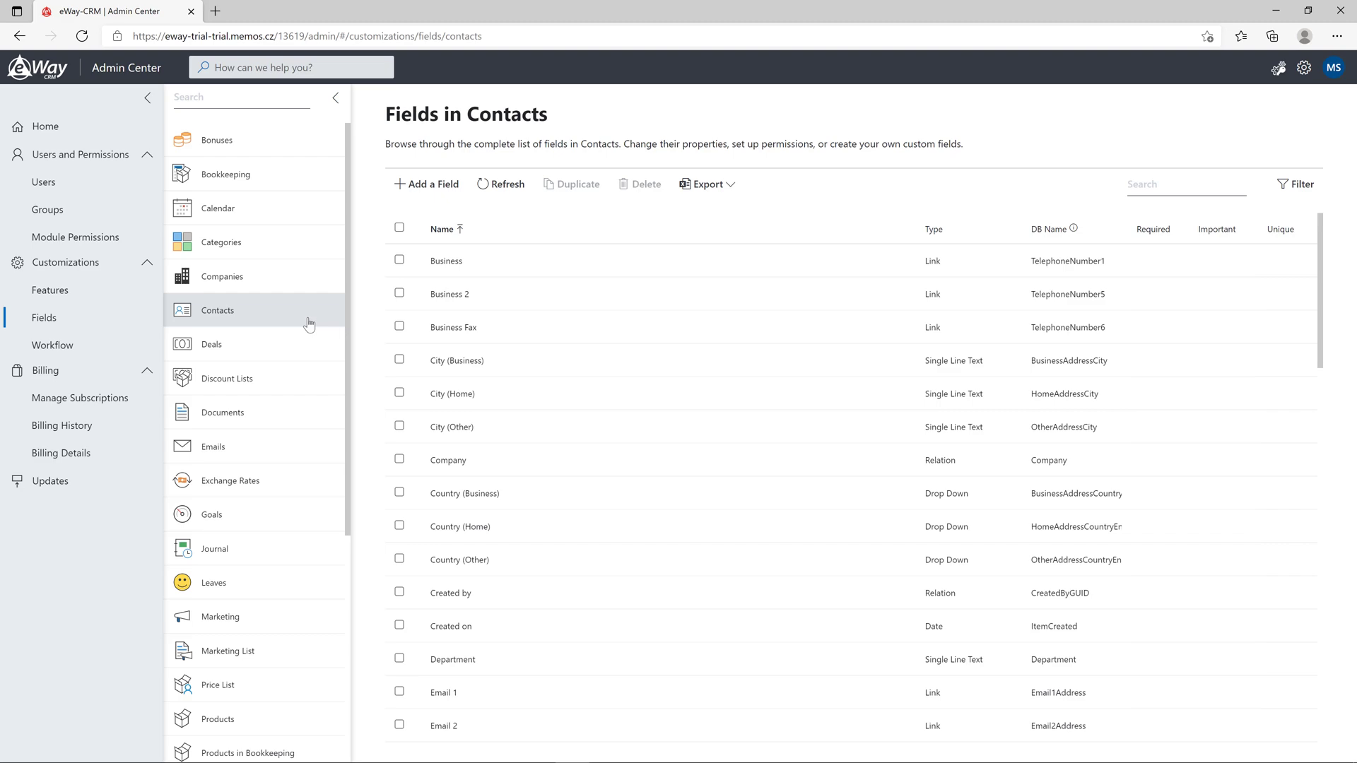
{"action": "left_click", "coordinate": [452, 189]}
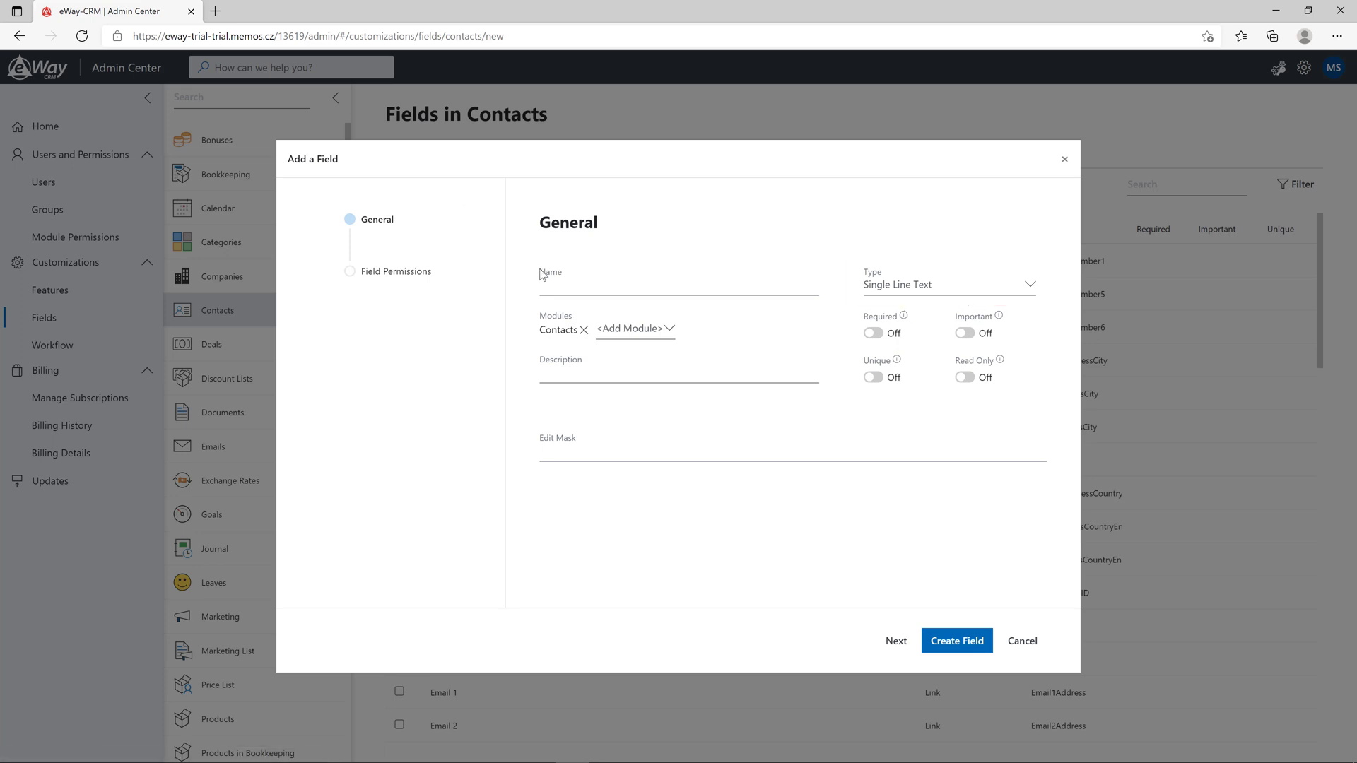
Name the field 'Date of Birth', type Date, description 'The day when the person was born'
{"action": "left_click", "coordinate": [556, 285]}
{"action": "type", "text": "Date of Birth"}
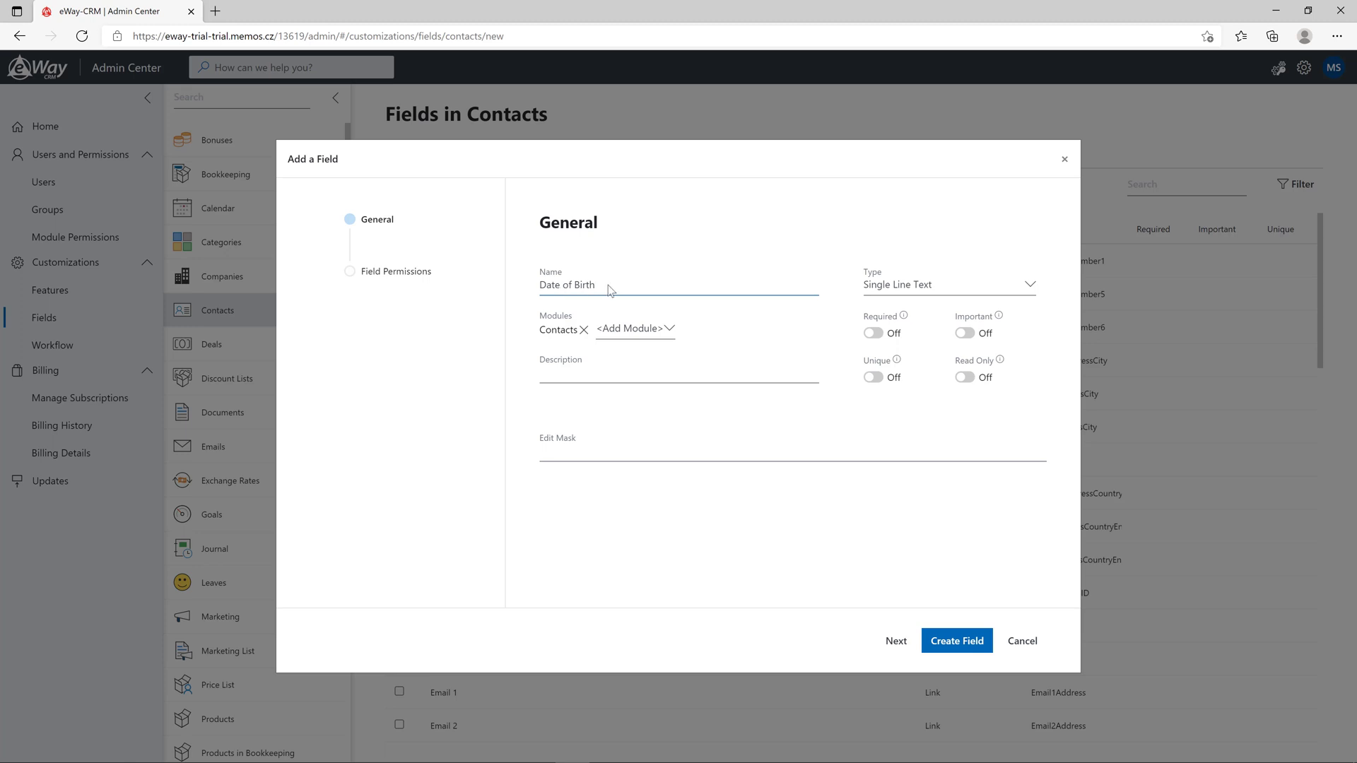
{"action": "left_click", "coordinate": [1030, 285]}
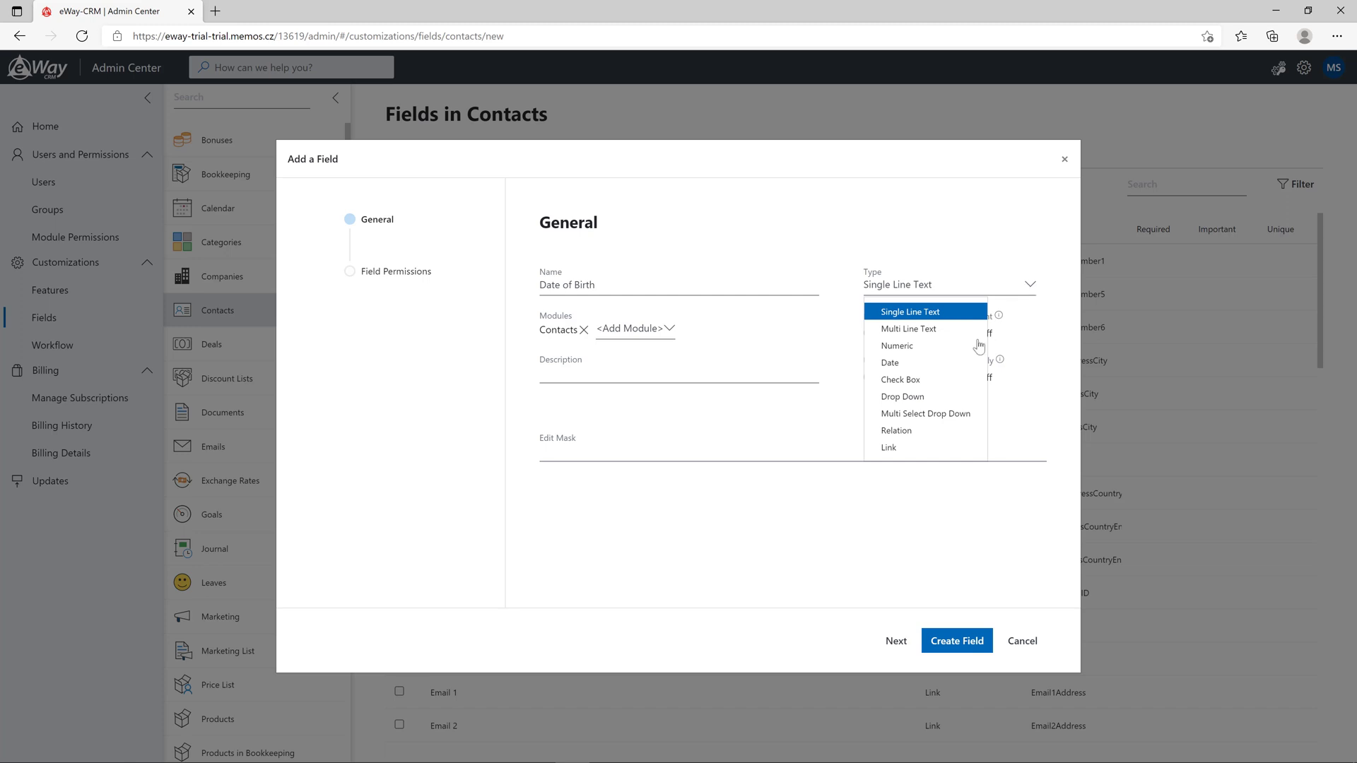
{"action": "left_click", "coordinate": [953, 366]}
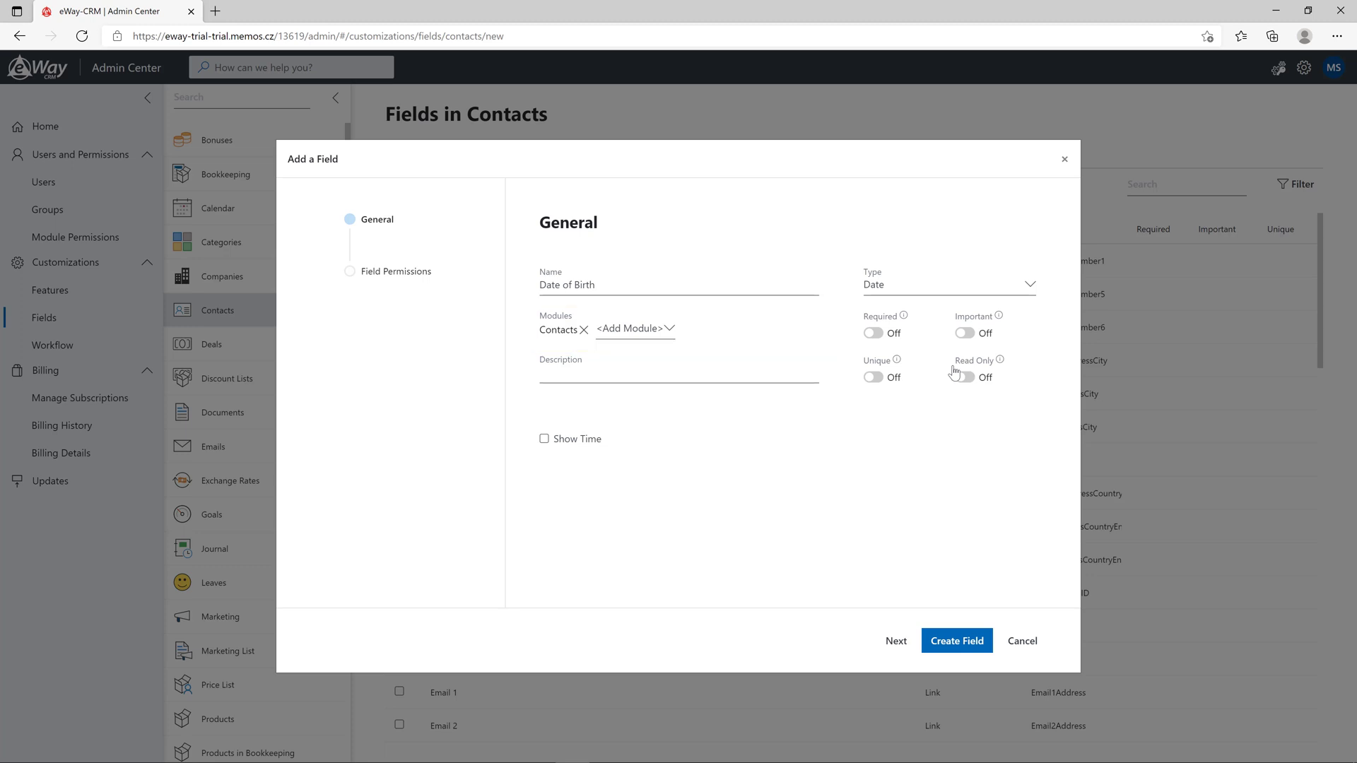
{"action": "left_click", "coordinate": [671, 330]}
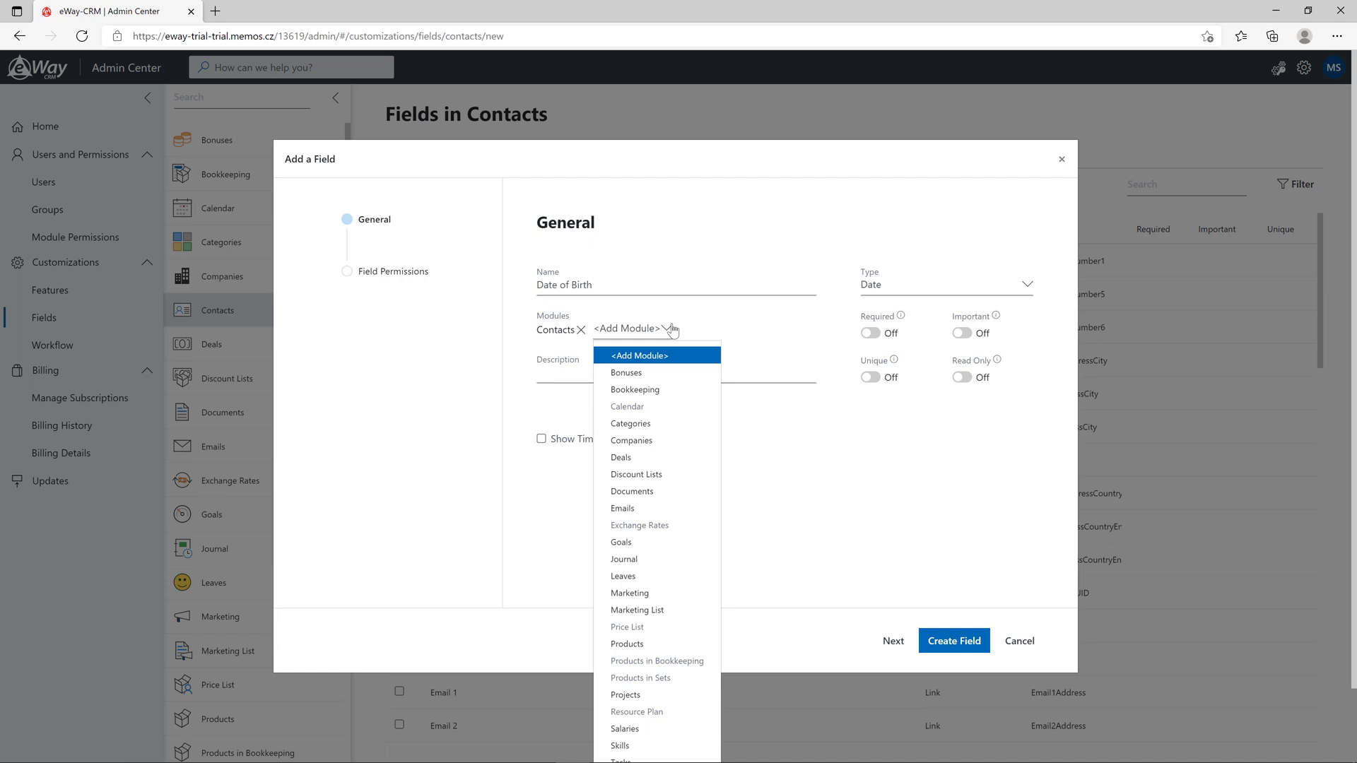
{"action": "left_click", "coordinate": [672, 330]}
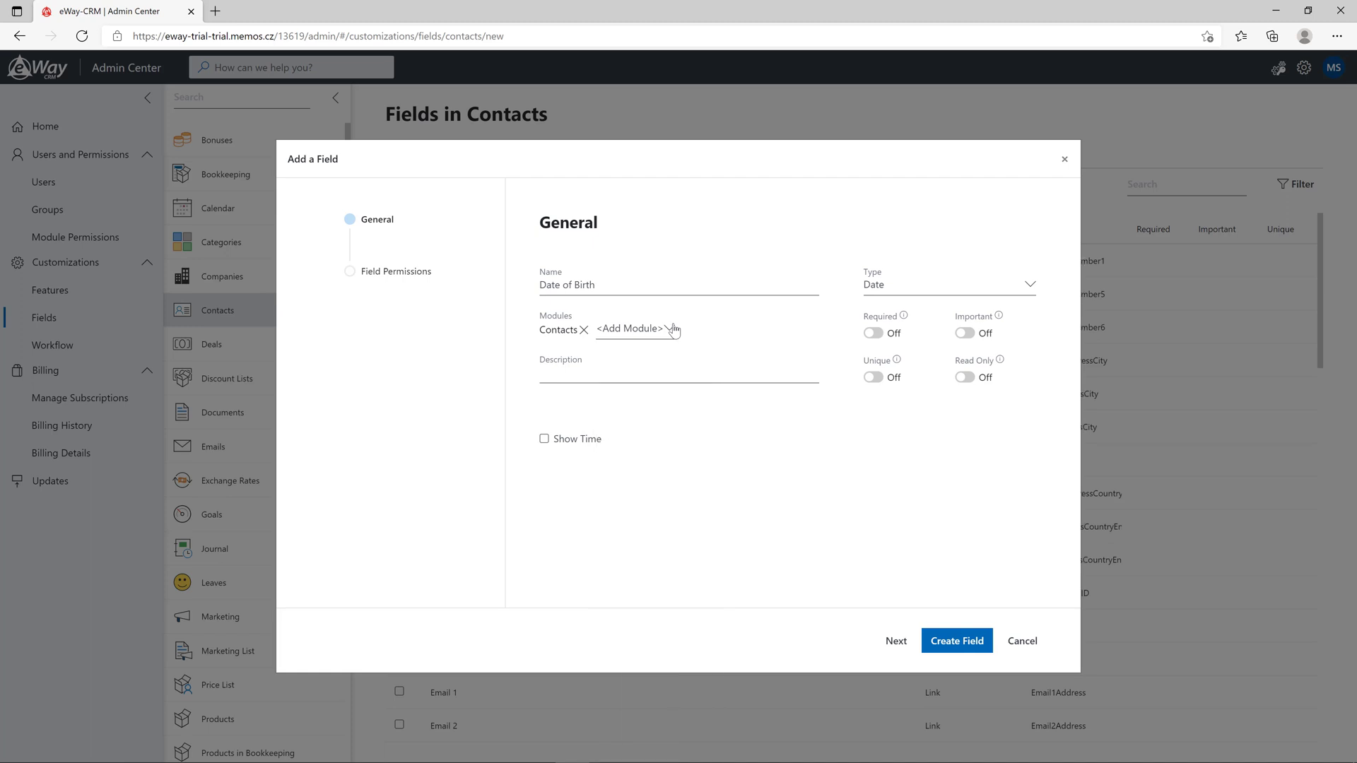
{"action": "left_click", "coordinate": [665, 372]}
{"action": "type", "text": "The day when the person was born"}
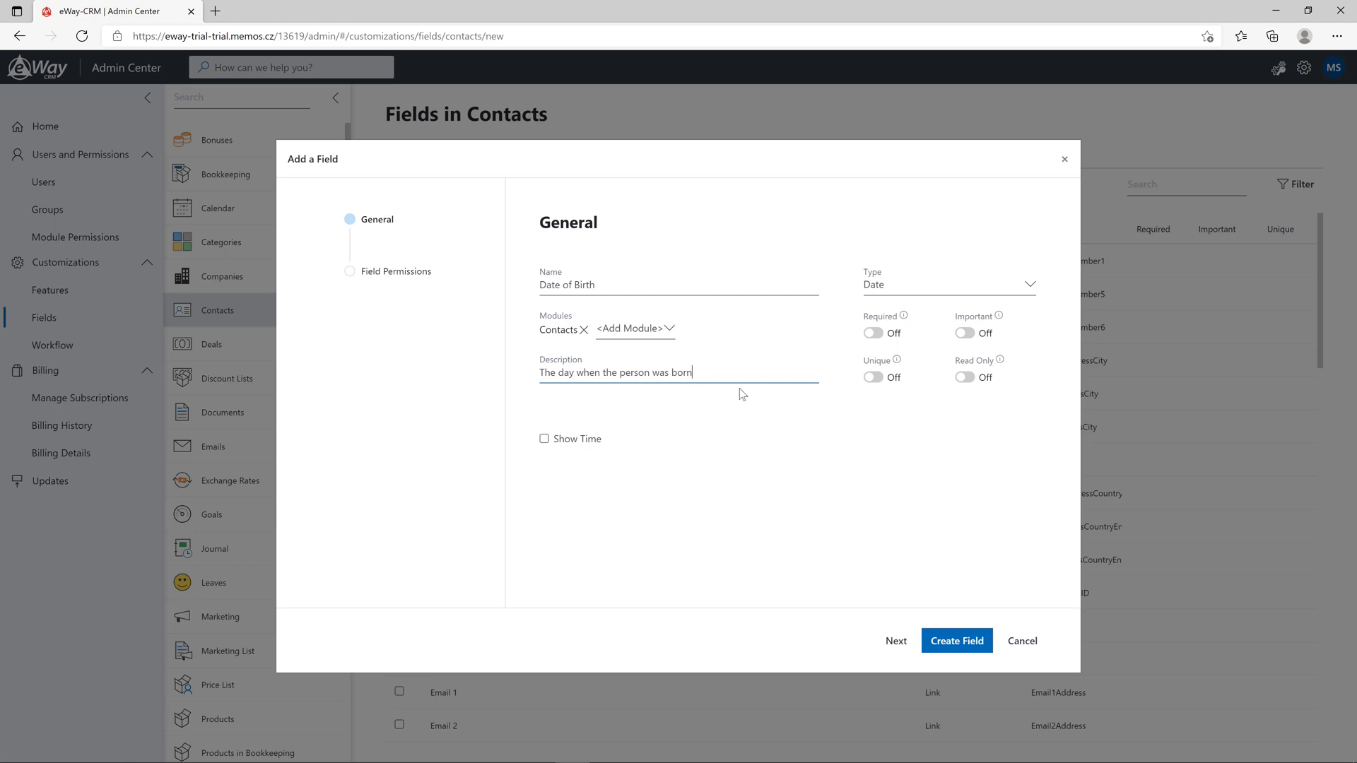
Give the Accountant group see-but-not-edit permission on Date of Birth and create the field
{"action": "left_click", "coordinate": [896, 641]}
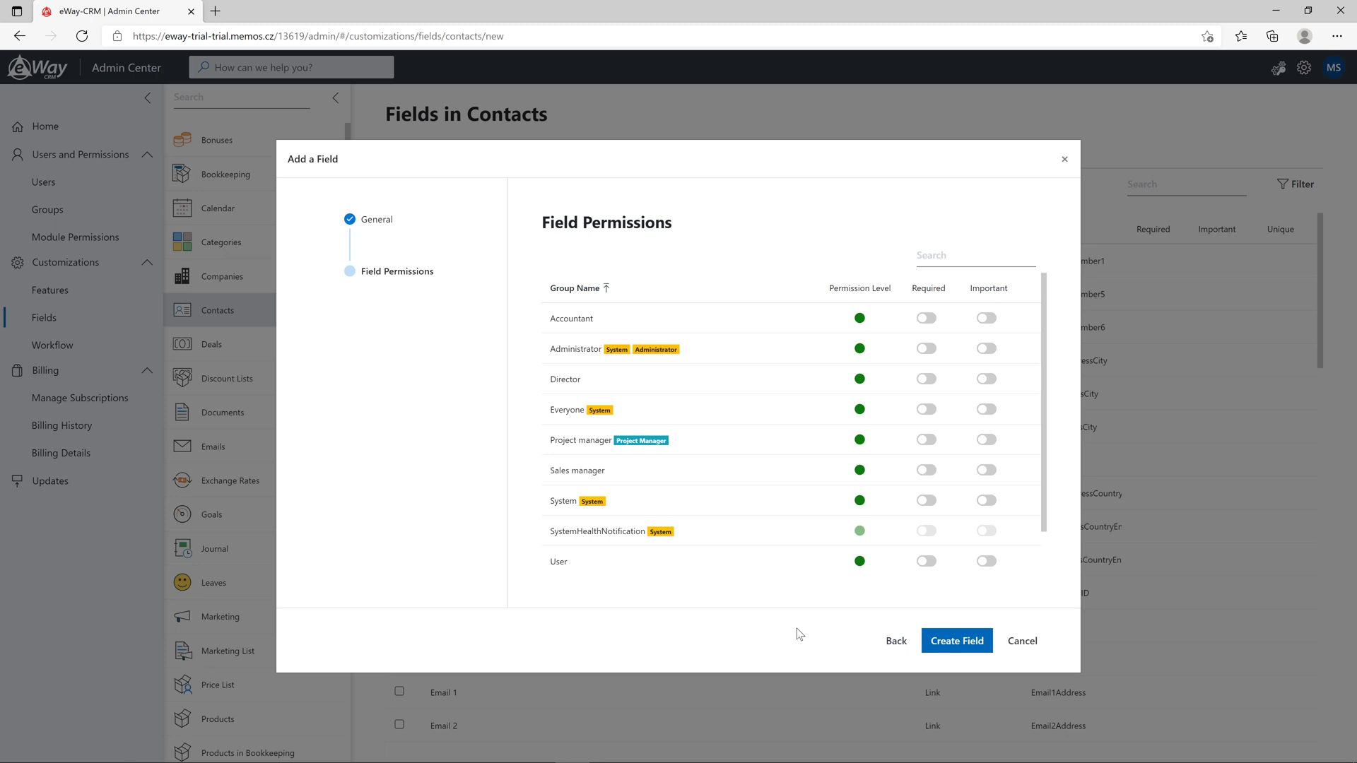
{"action": "left_click", "coordinate": [862, 318]}
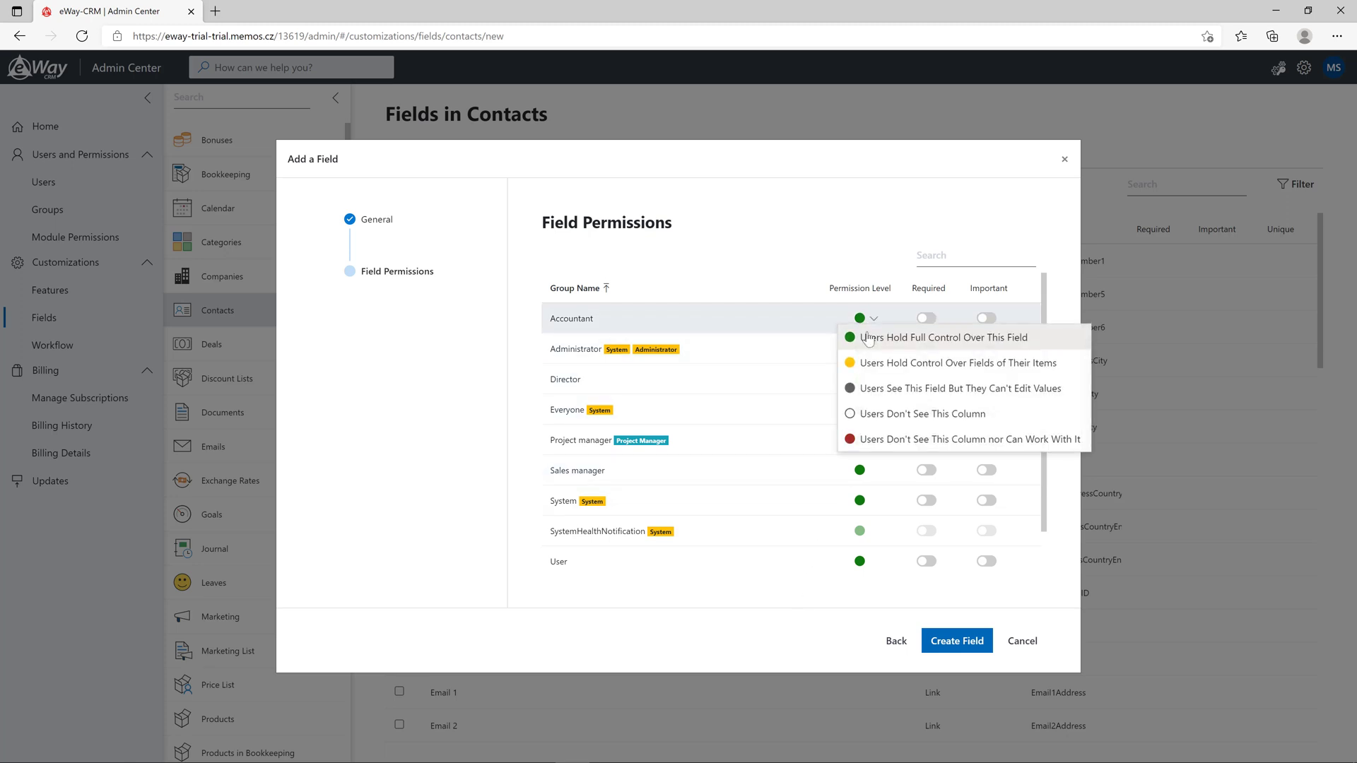
{"action": "left_click", "coordinate": [887, 389]}
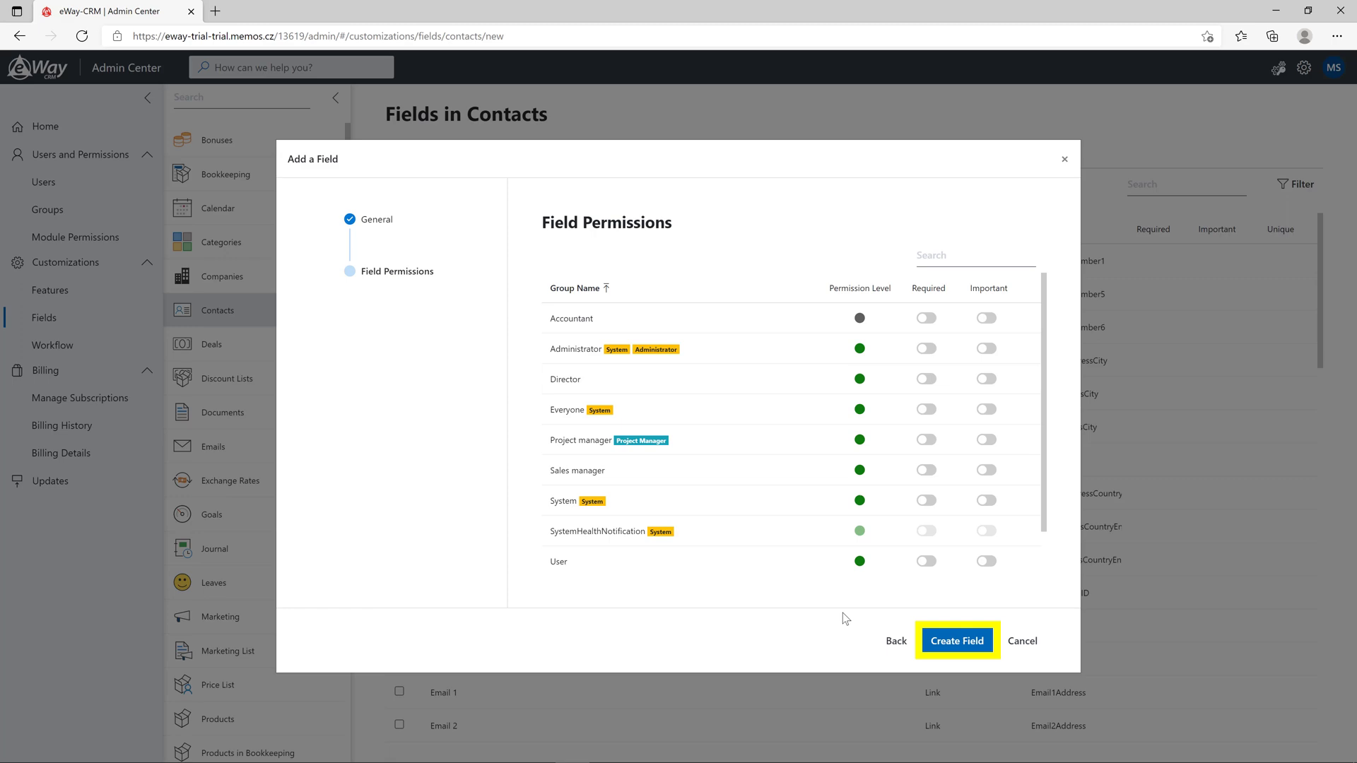
{"action": "left_click", "coordinate": [960, 643]}
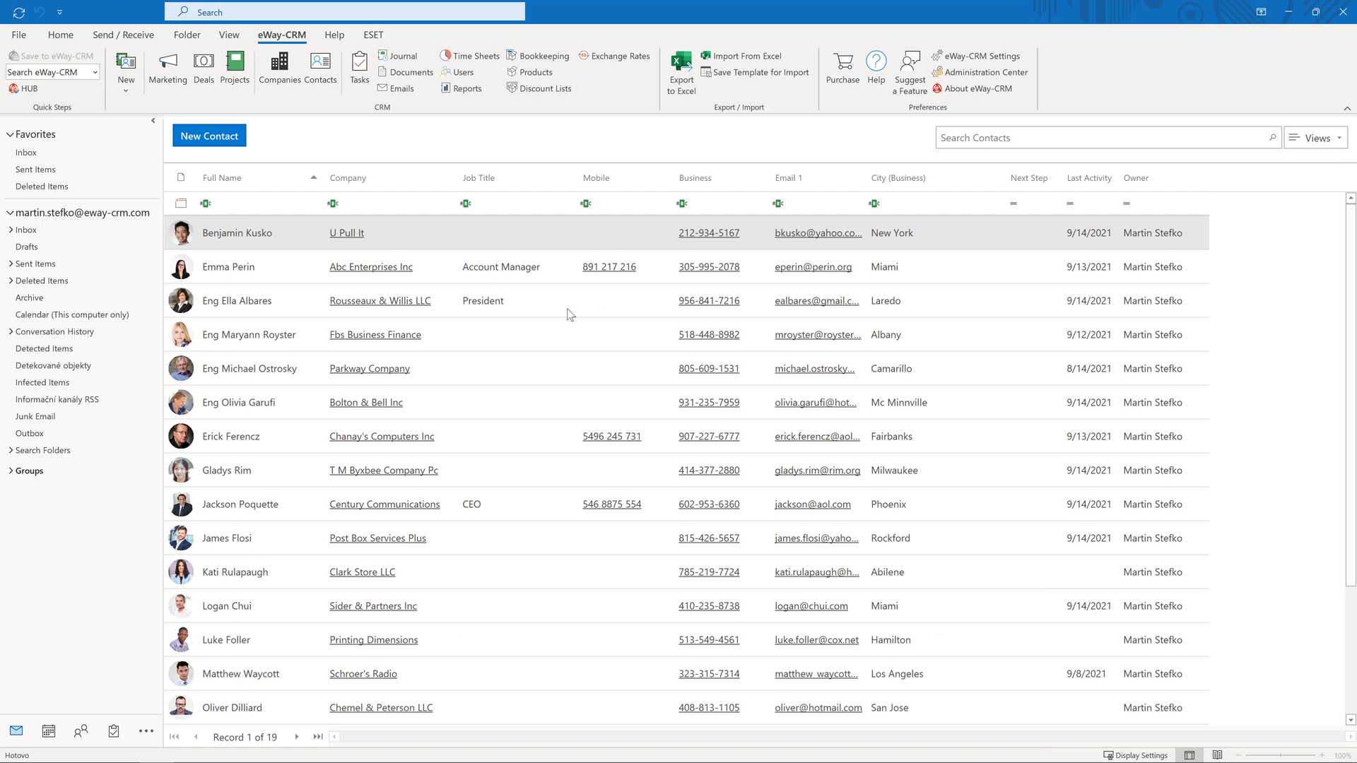
Open the third contact and check its Custom Fields tab for the empty Date of Birth field
{"action": "double_click", "coordinate": [569, 314]}
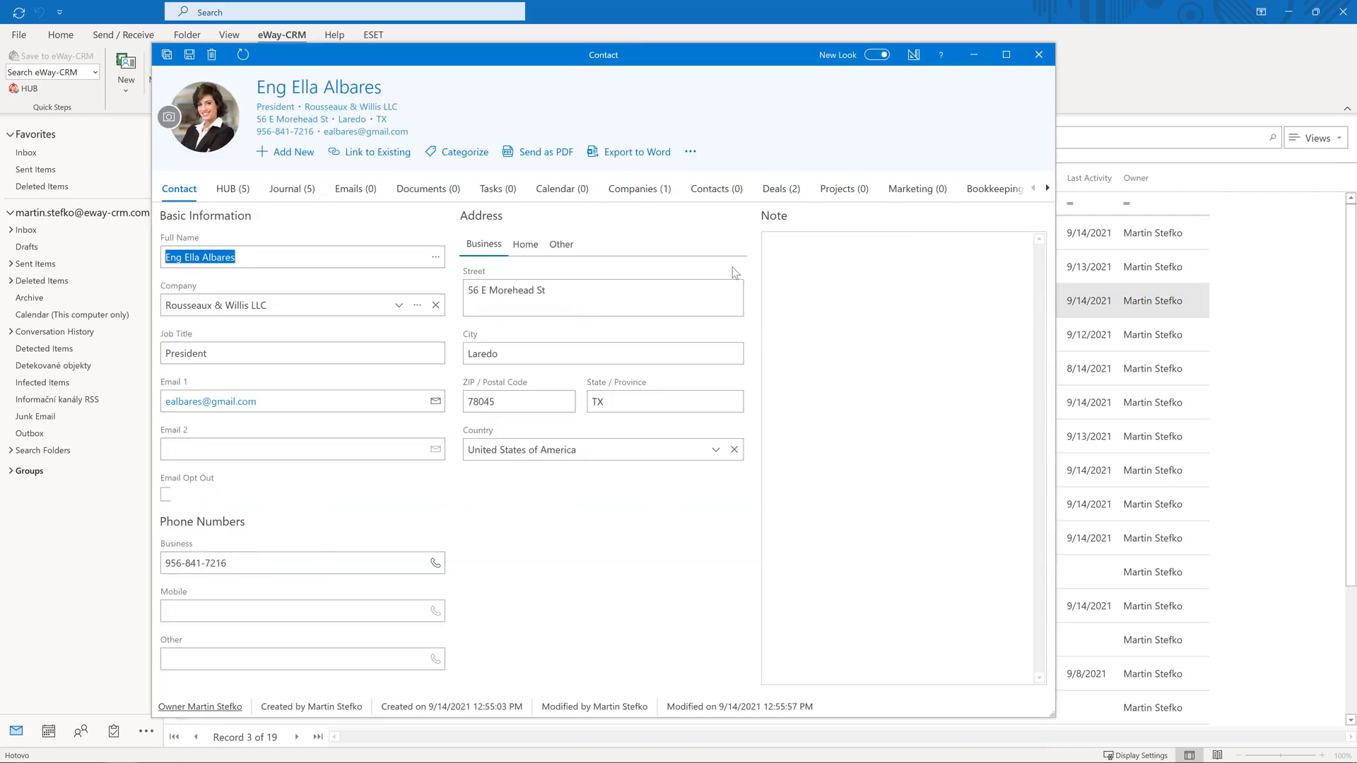
{"action": "left_click", "coordinate": [1047, 187]}
{"action": "left_click", "coordinate": [975, 197]}
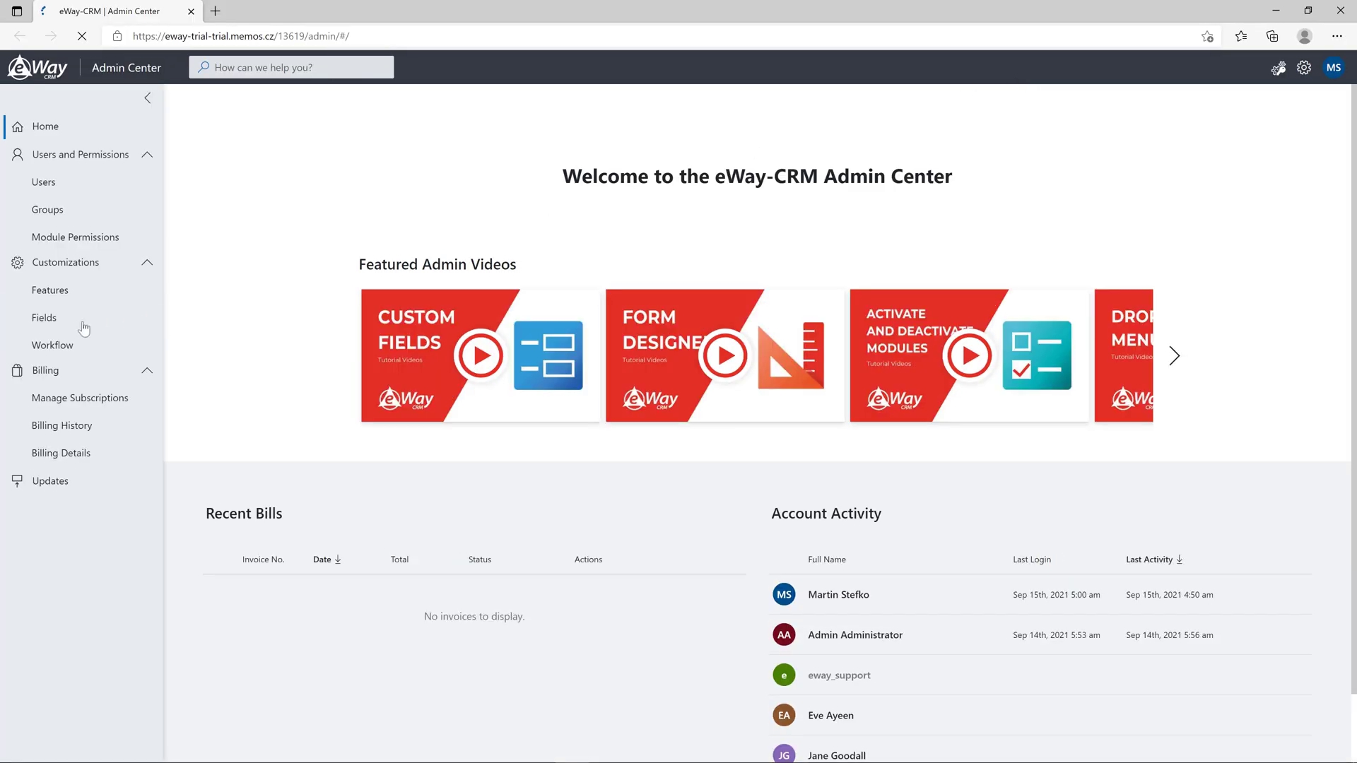
Open the Email 1 field settings from the Contacts field list in the Admin Center
{"action": "left_click", "coordinate": [71, 329]}
{"action": "left_click", "coordinate": [295, 314]}
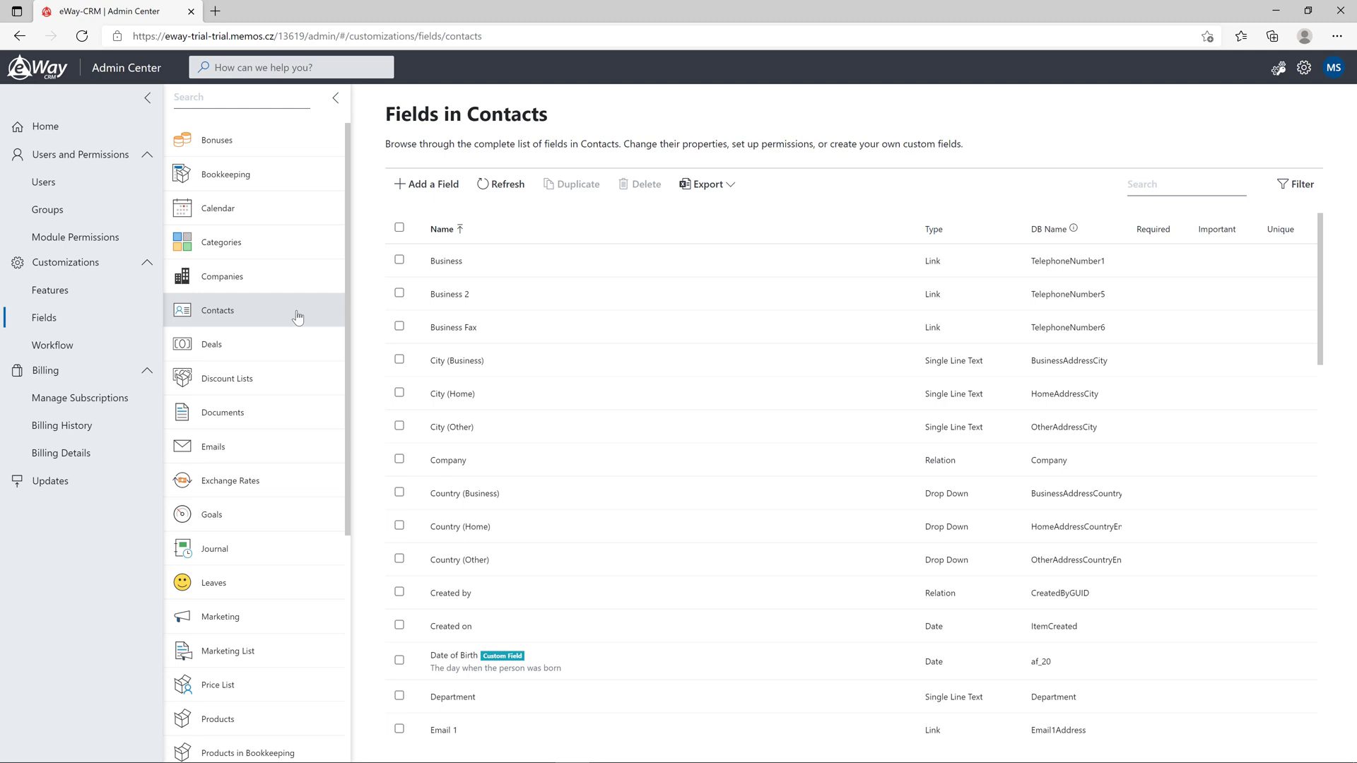
{"action": "scroll", "coordinate": [820, 355], "scroll_direction": "down", "scroll_amount": 4}
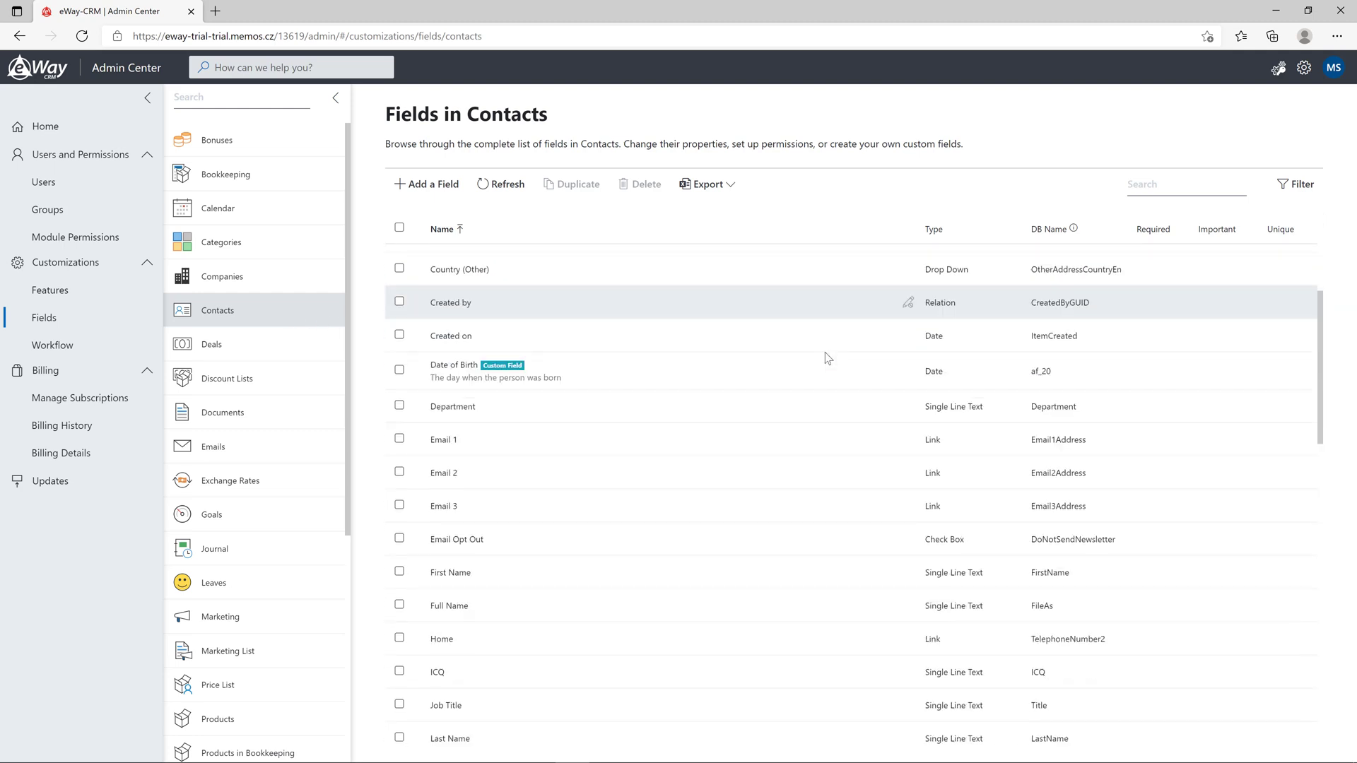
{"action": "scroll", "coordinate": [834, 374], "scroll_direction": "down", "scroll_amount": 1}
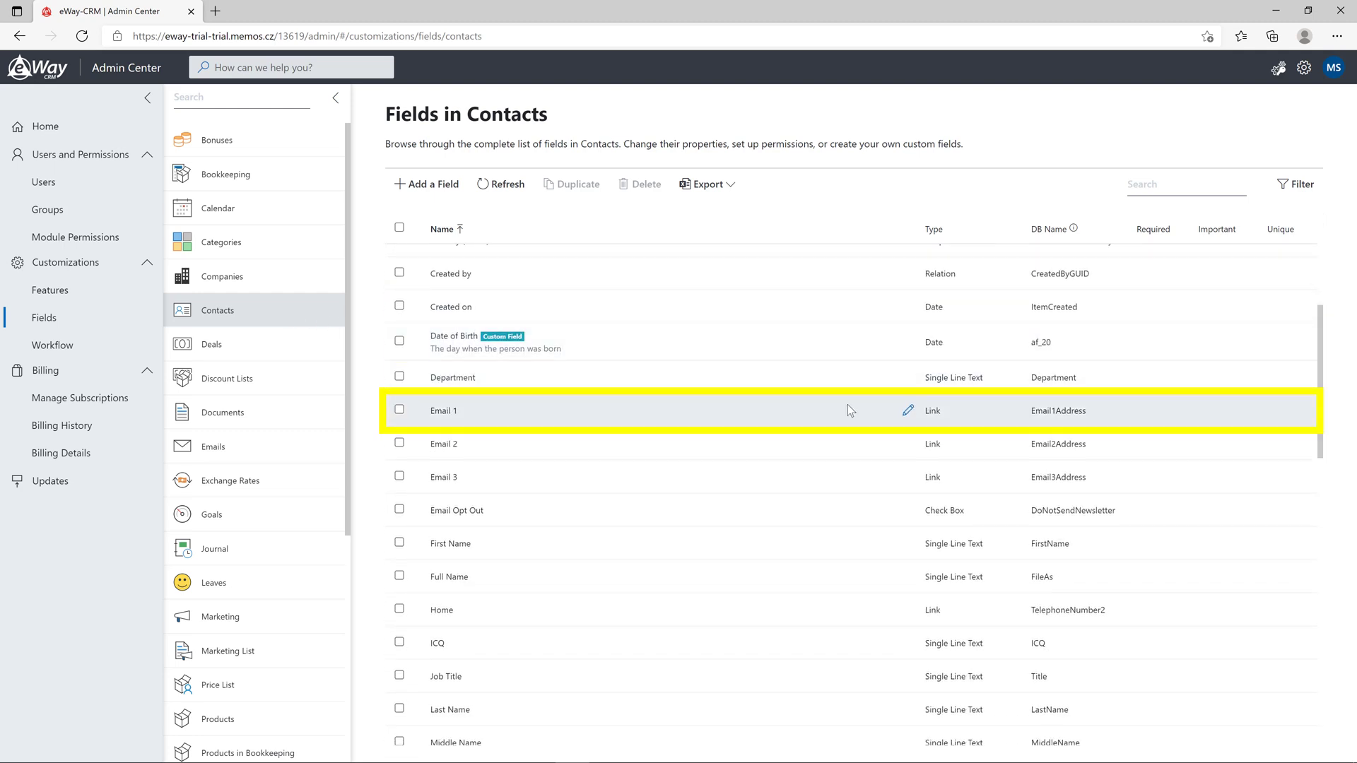
{"action": "left_click", "coordinate": [908, 413]}
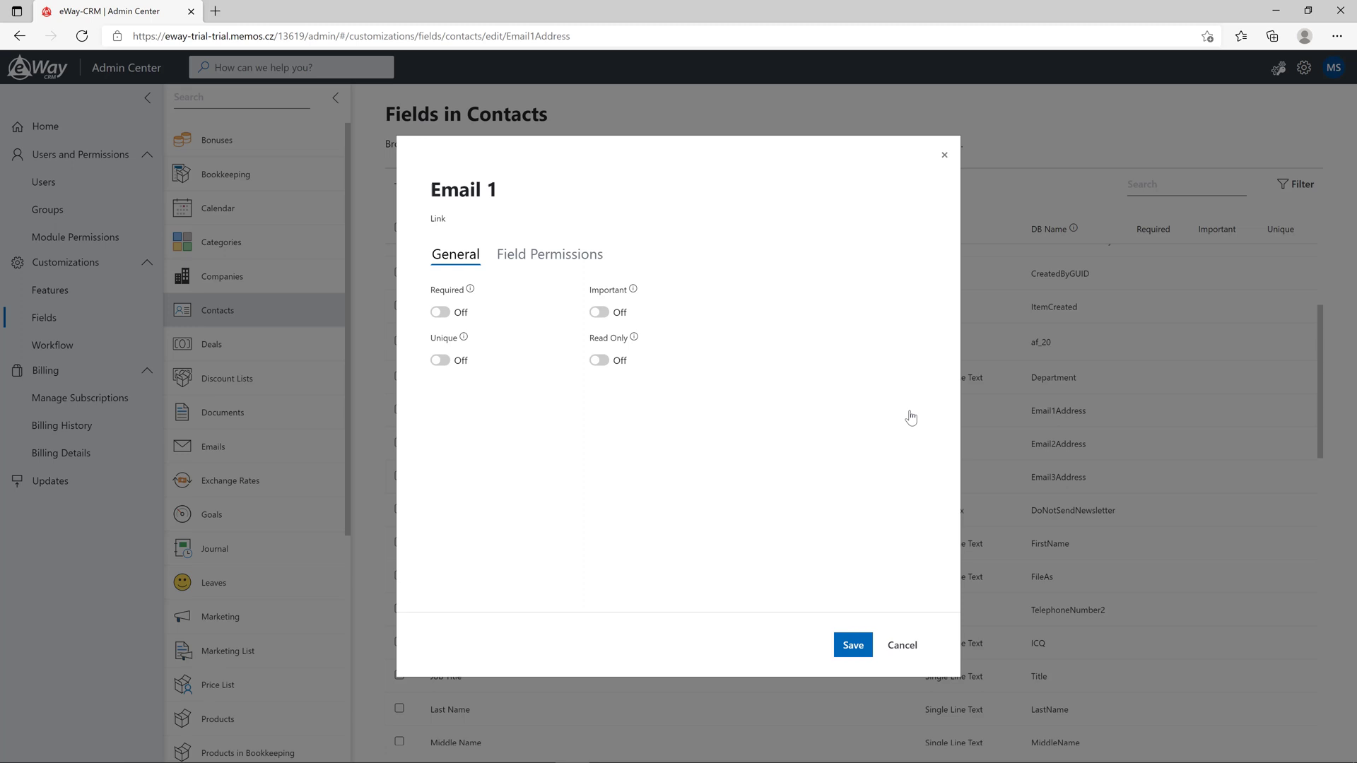
Make Email 1 unique and required, and save it
{"action": "left_click", "coordinate": [439, 360]}
{"action": "left_click", "coordinate": [440, 311]}
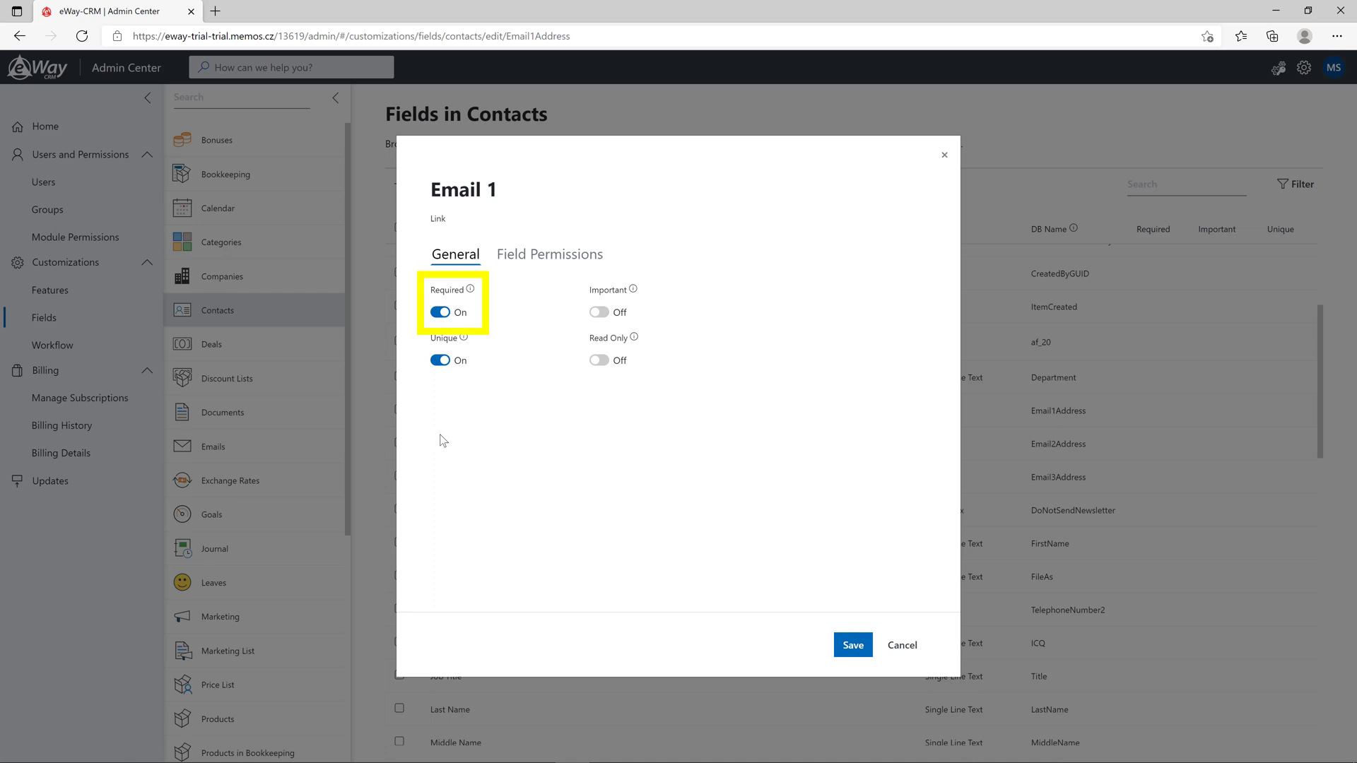
{"action": "left_click", "coordinate": [858, 647]}
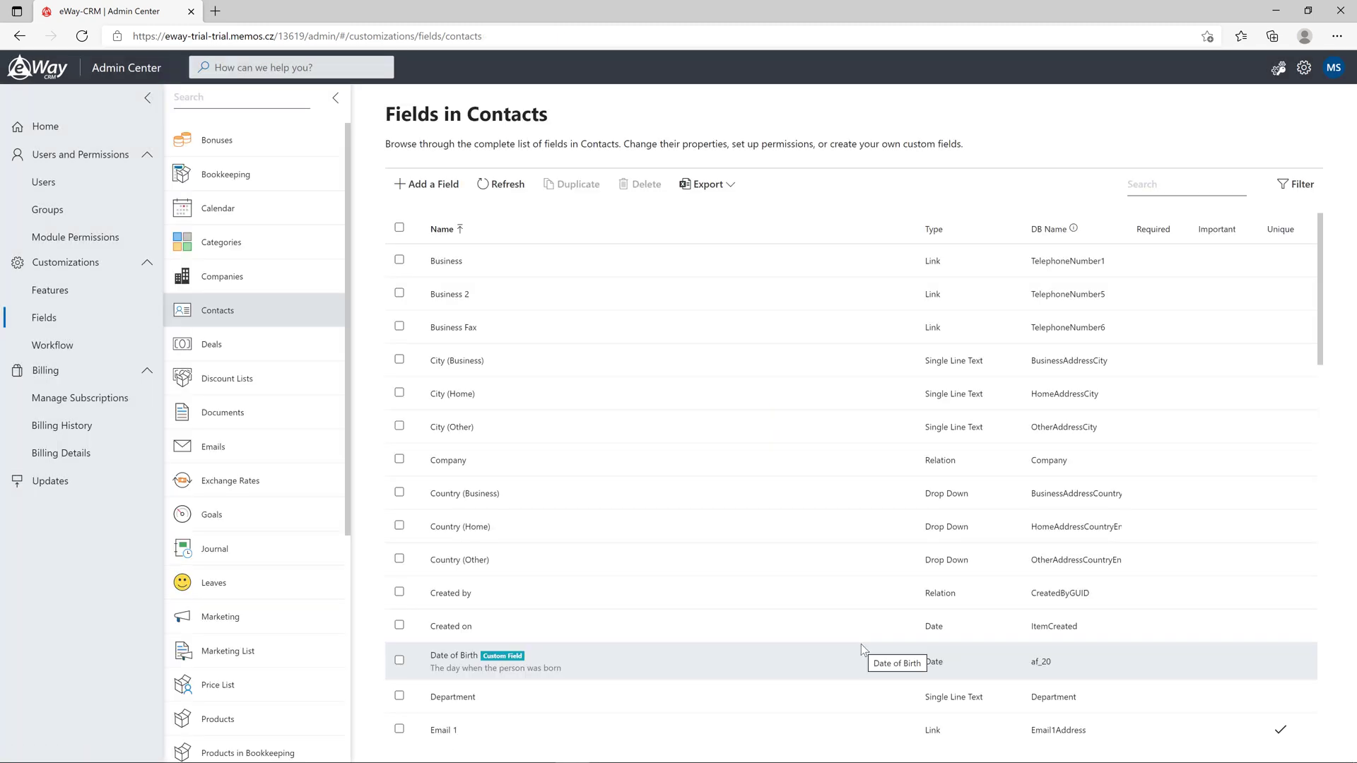
Find the Mobile field by searching 'mobile', mark it Important, and save
{"action": "left_click", "coordinate": [1149, 185]}
{"action": "type", "text": "mobile"}
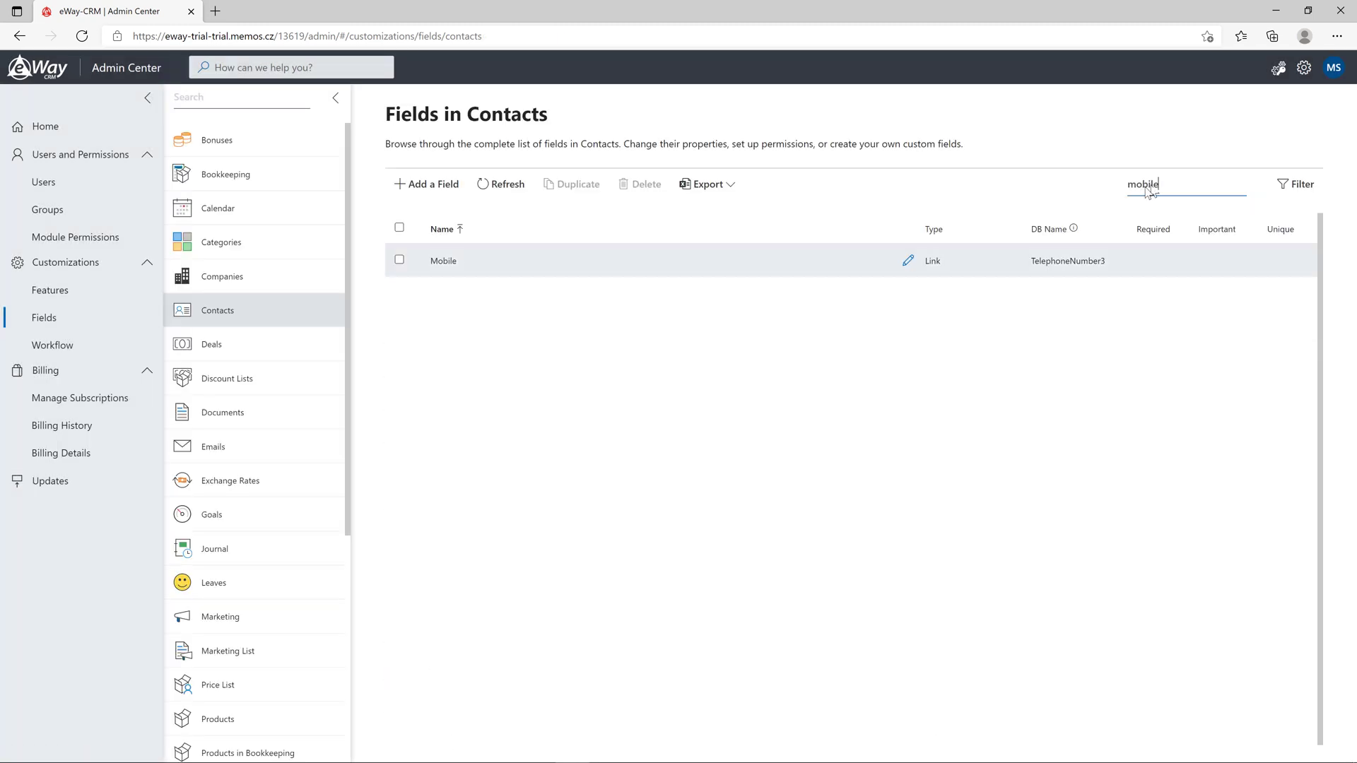
{"action": "left_click", "coordinate": [907, 262]}
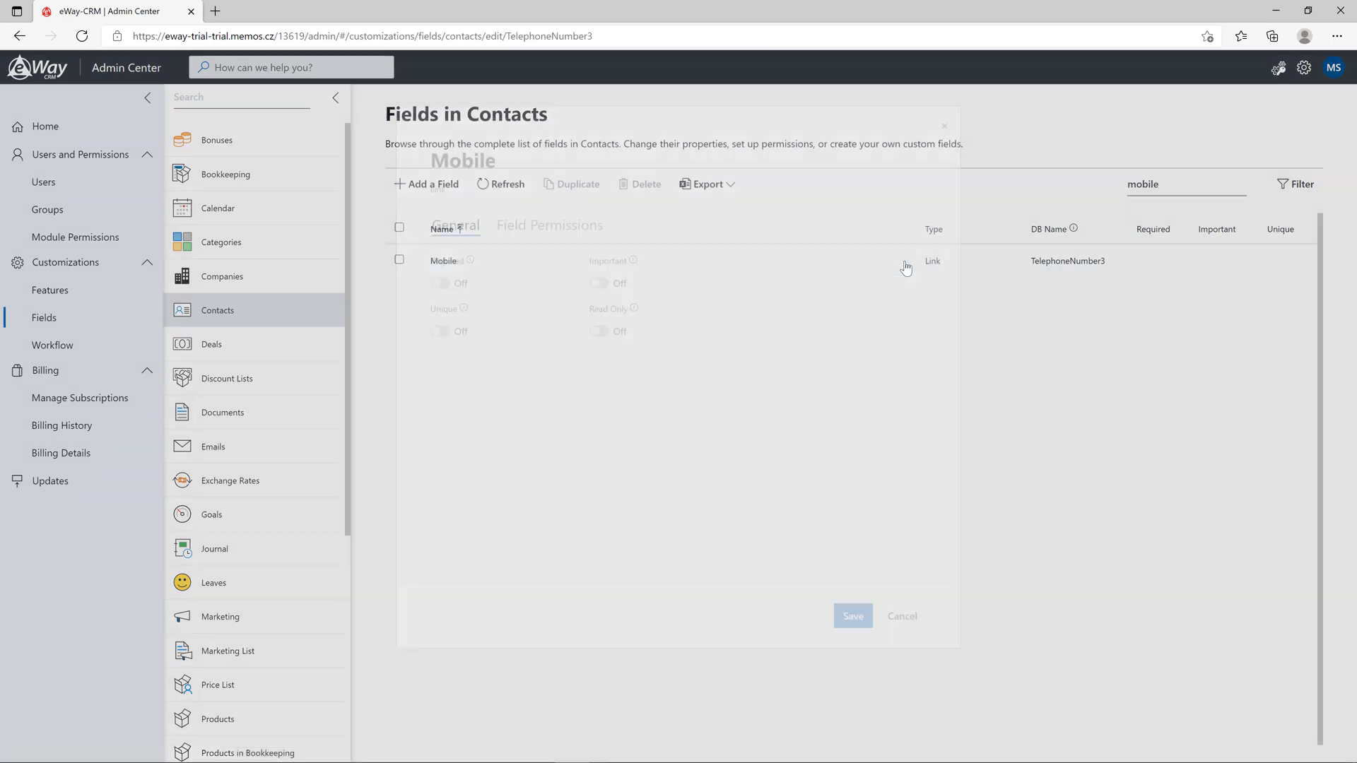
{"action": "left_click", "coordinate": [600, 313]}
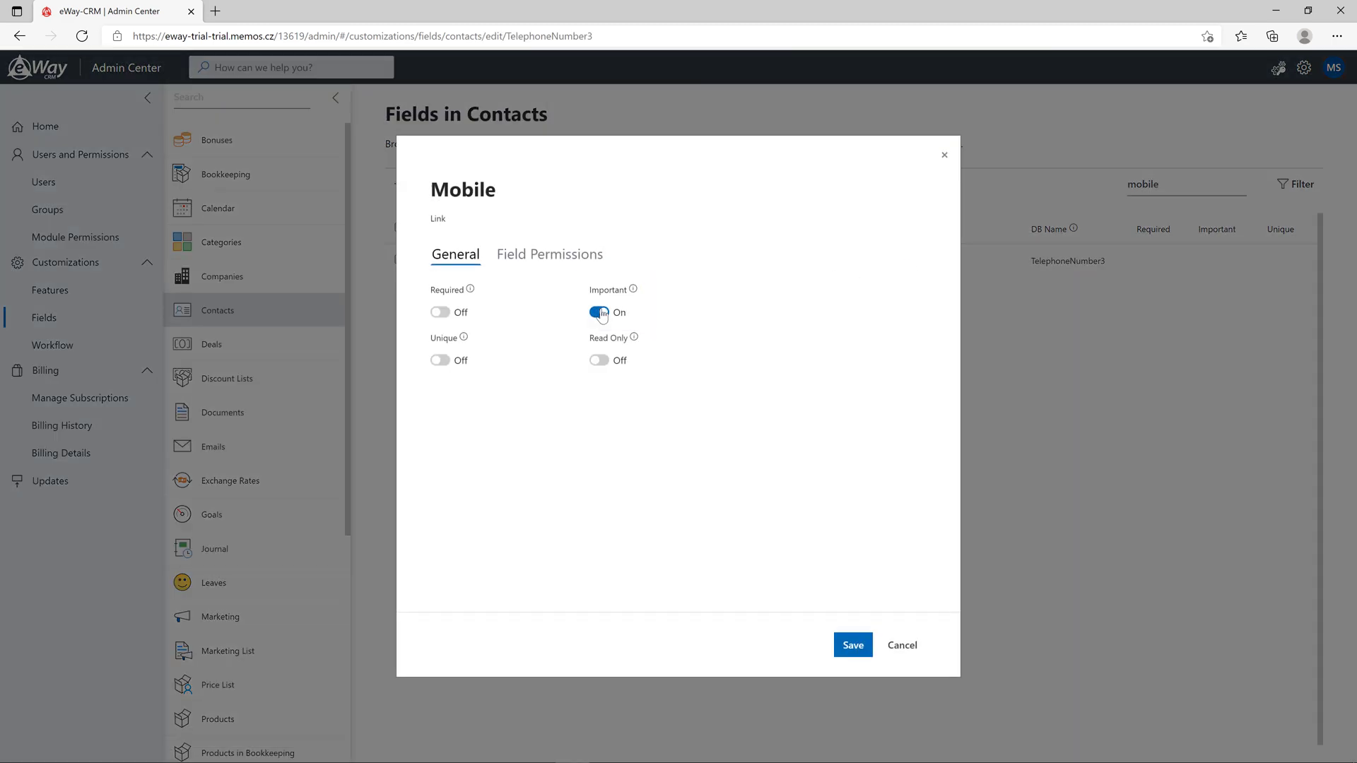
{"action": "left_click", "coordinate": [851, 645]}
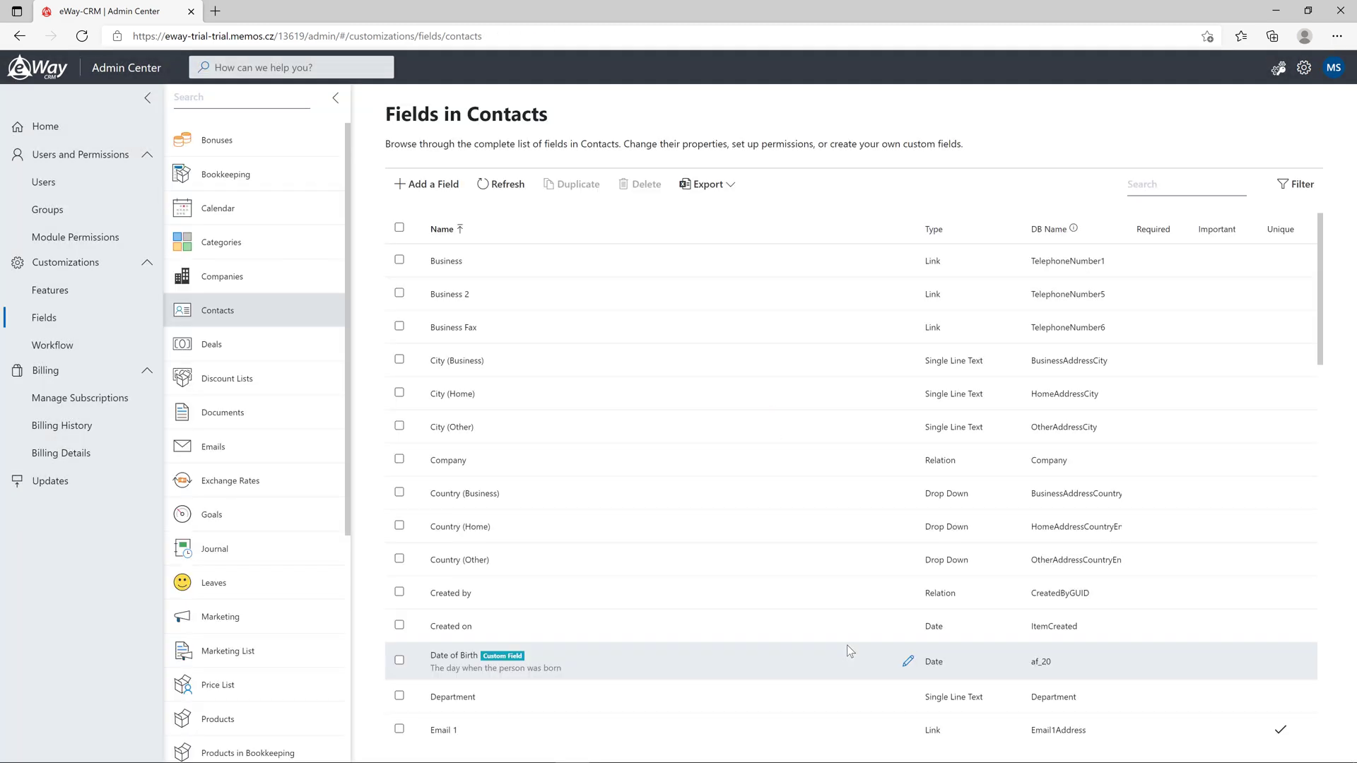
Start a new contact in Outlook and confirm saving it empty triggers the missing email warning
{"action": "left_click", "coordinate": [1276, 13]}
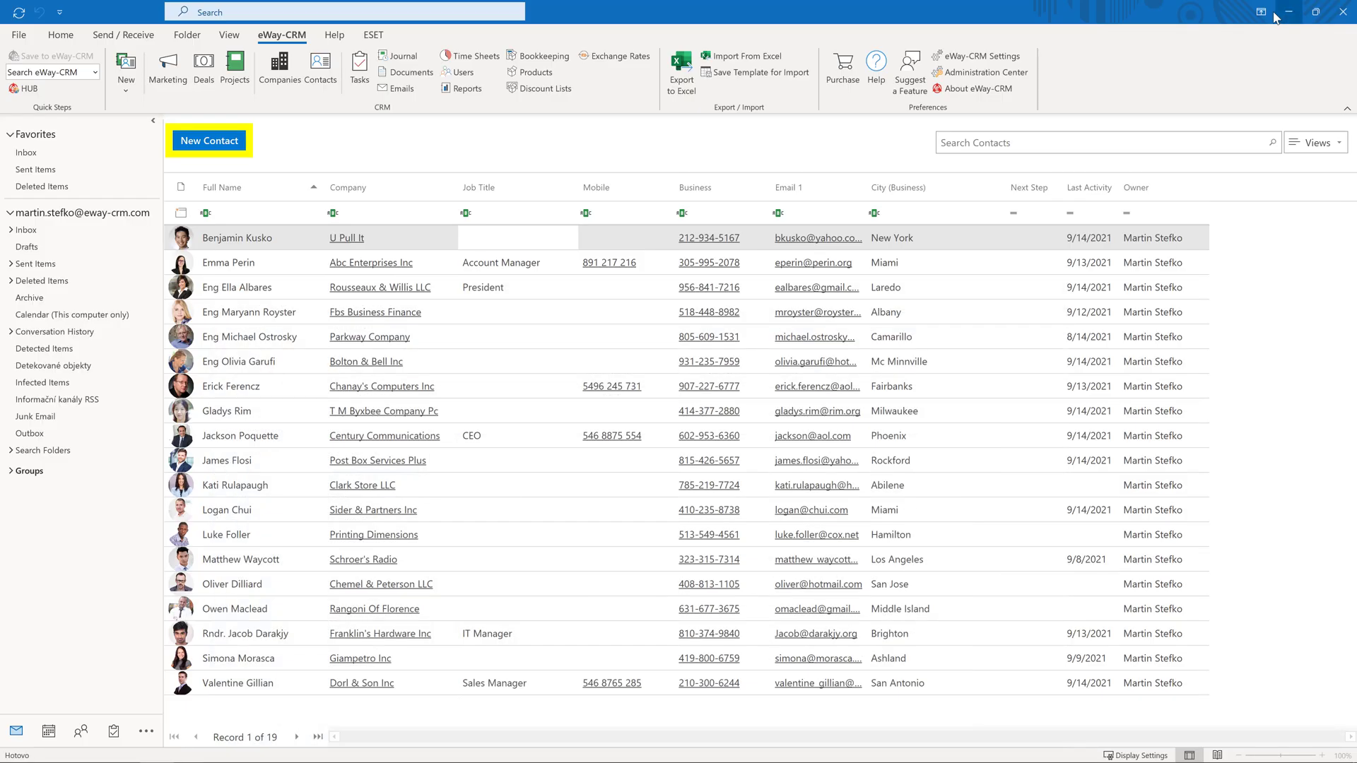
{"action": "left_click", "coordinate": [219, 142]}
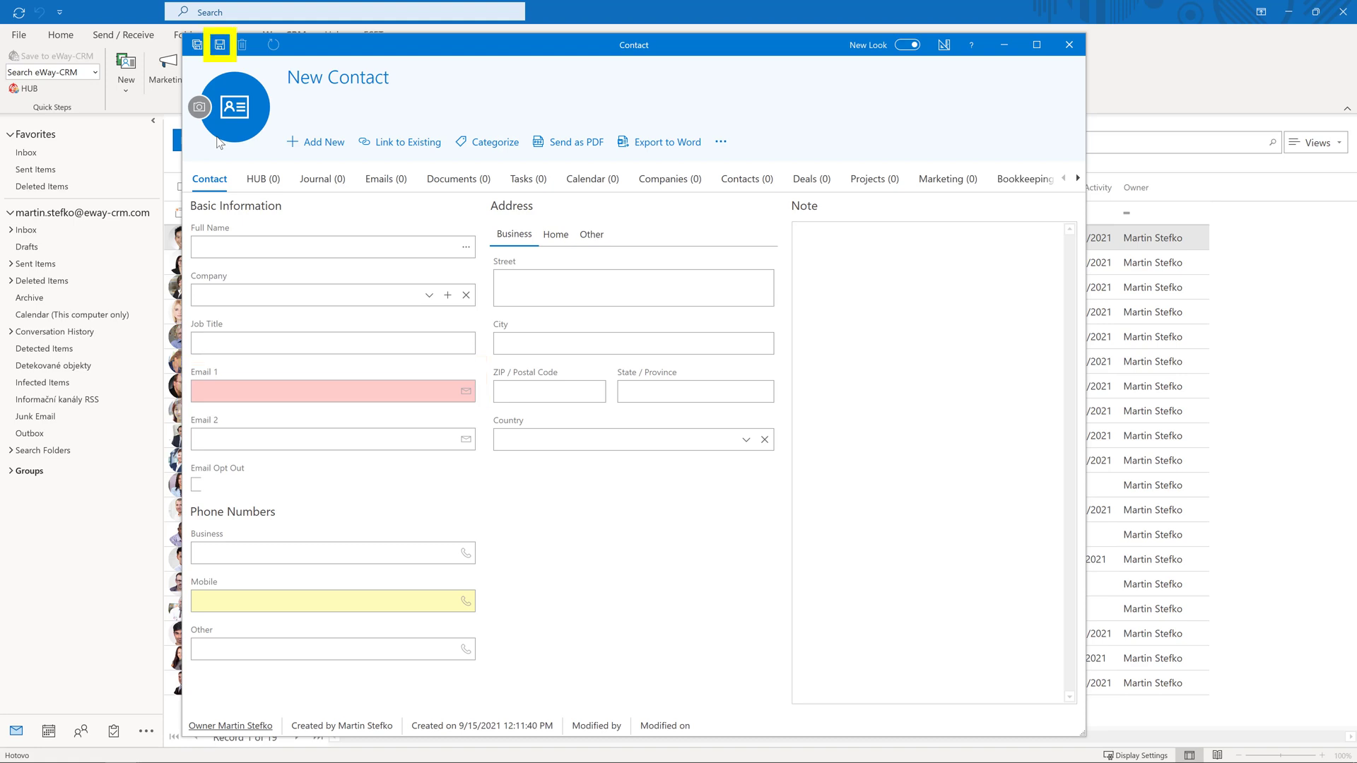
{"action": "left_click", "coordinate": [220, 46]}
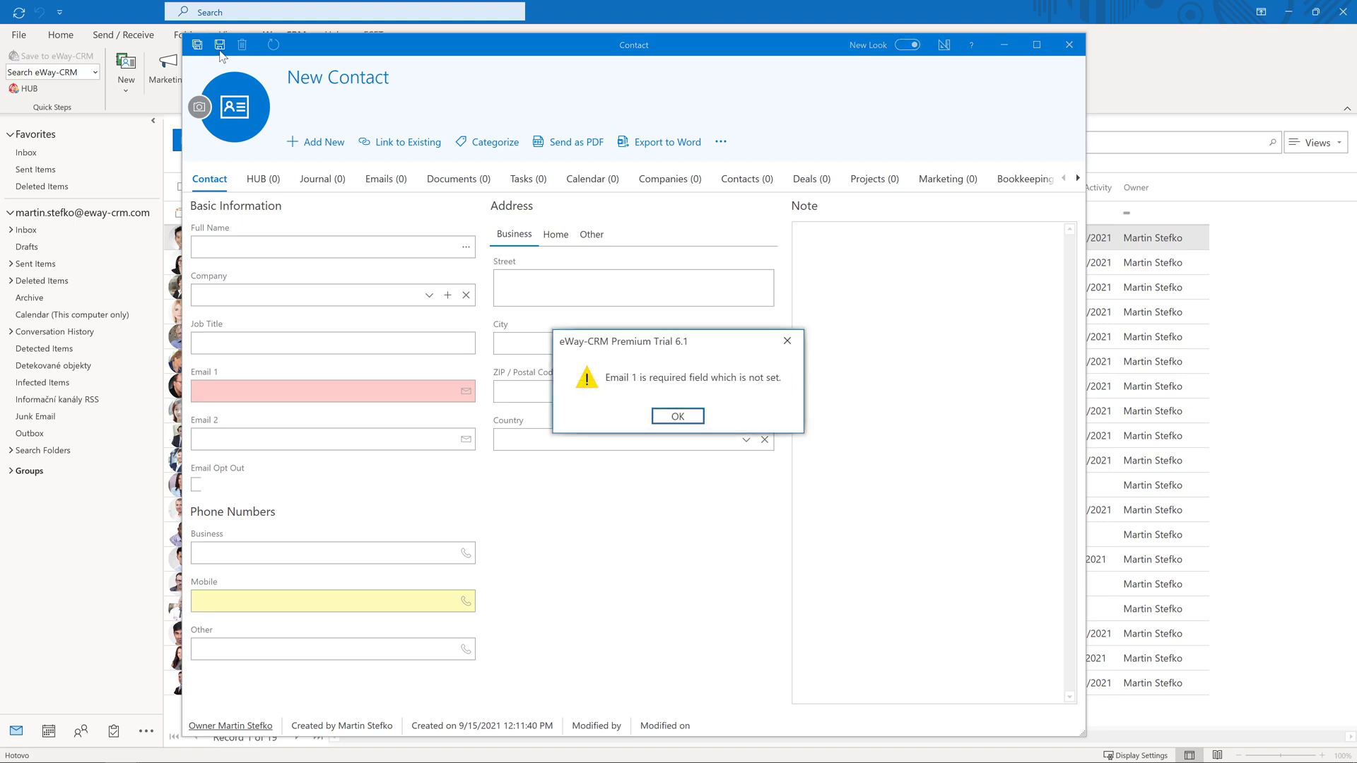
{"action": "left_click", "coordinate": [660, 418]}
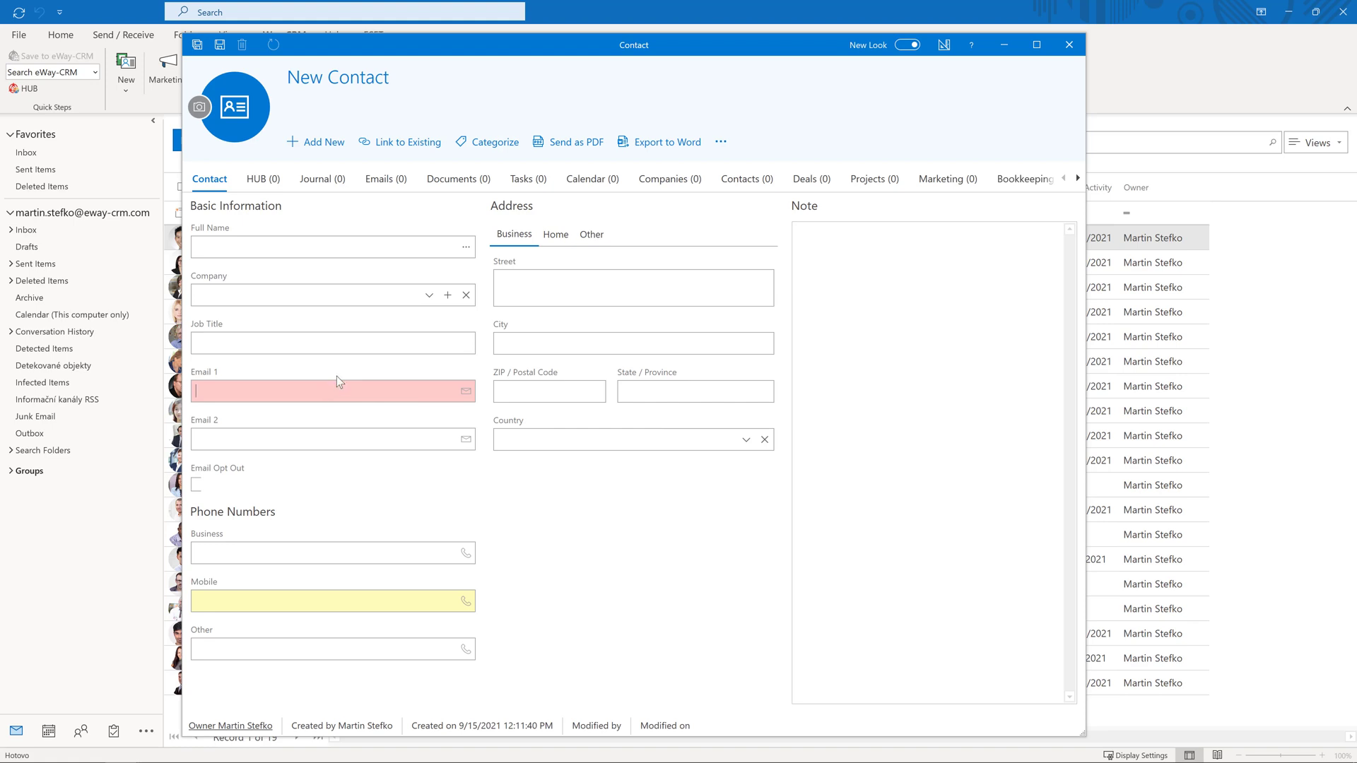
Enter an email address in Email 1, hit the duplicate warning, and begin correcting it
{"action": "key", "text": "Tab"}
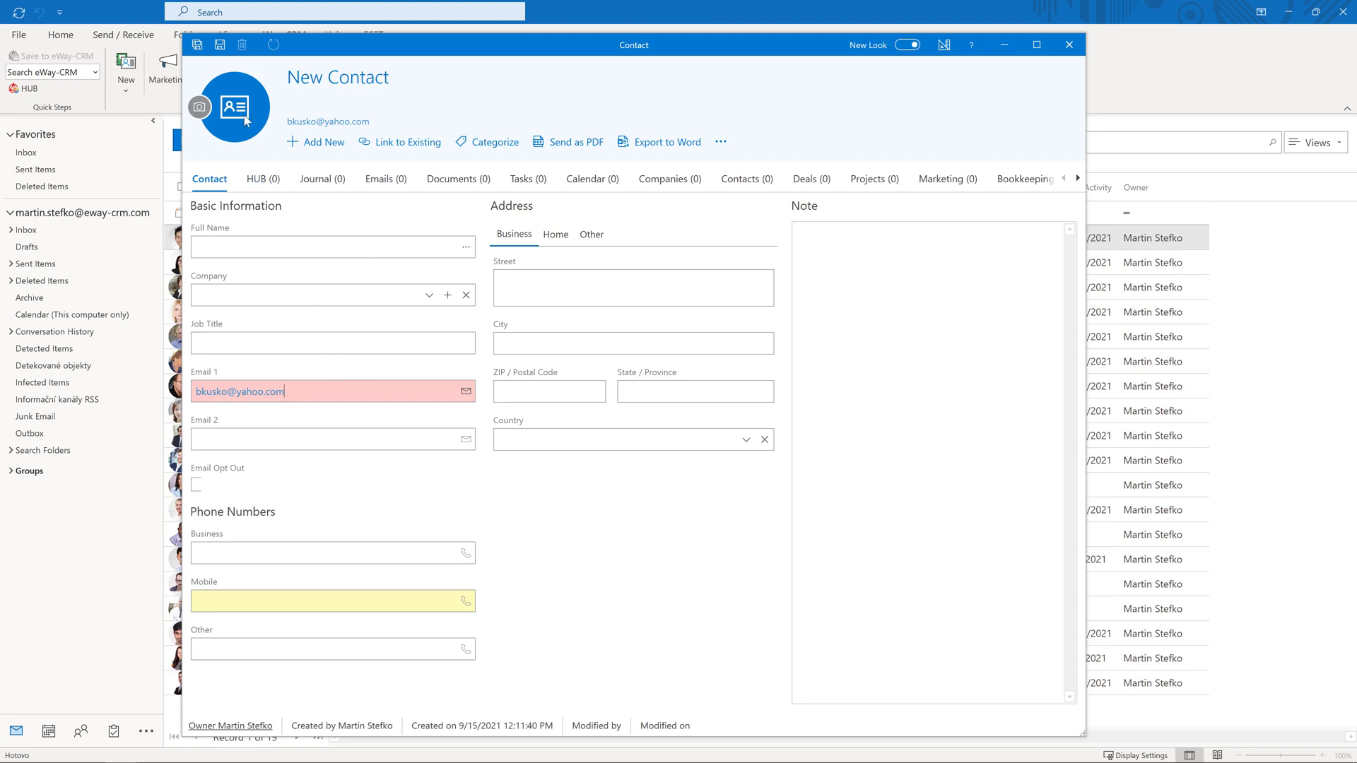
{"action": "left_click", "coordinate": [219, 45]}
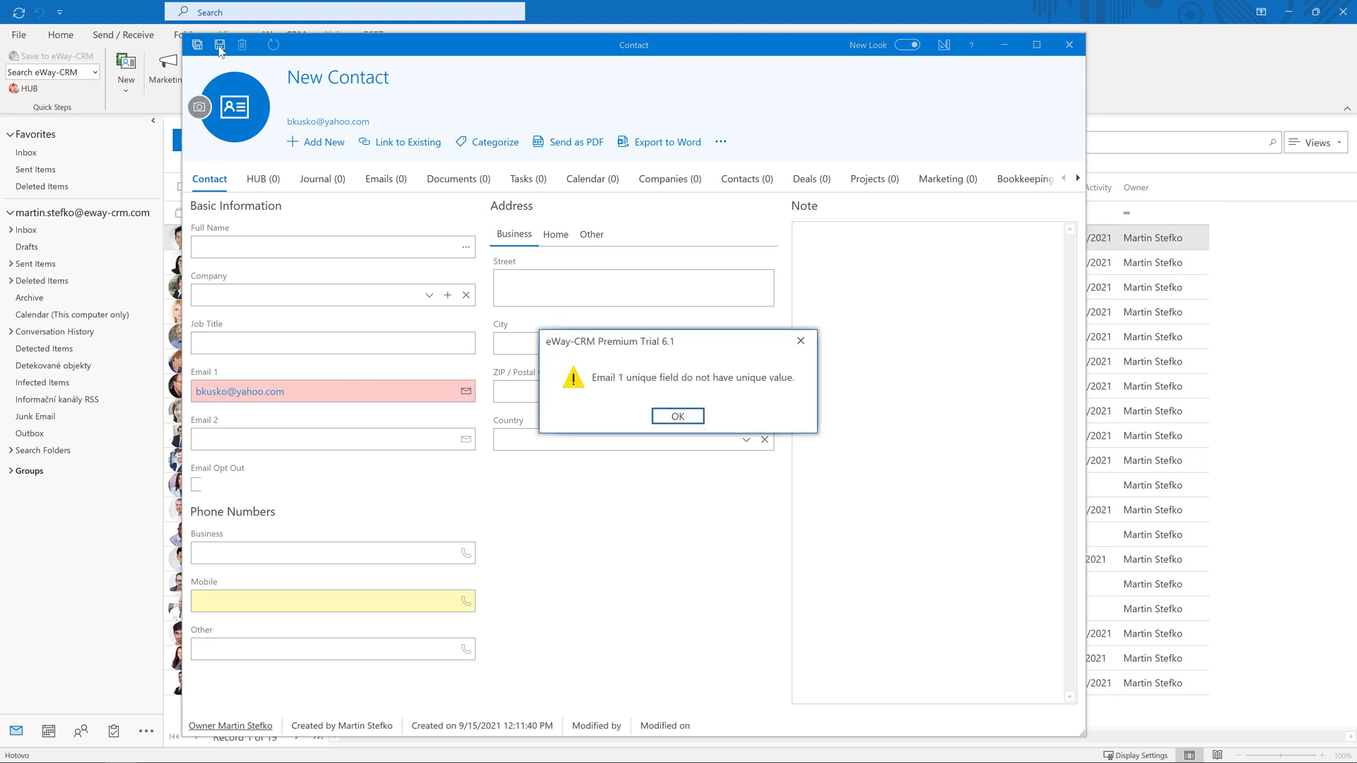
{"action": "left_click", "coordinate": [676, 416]}
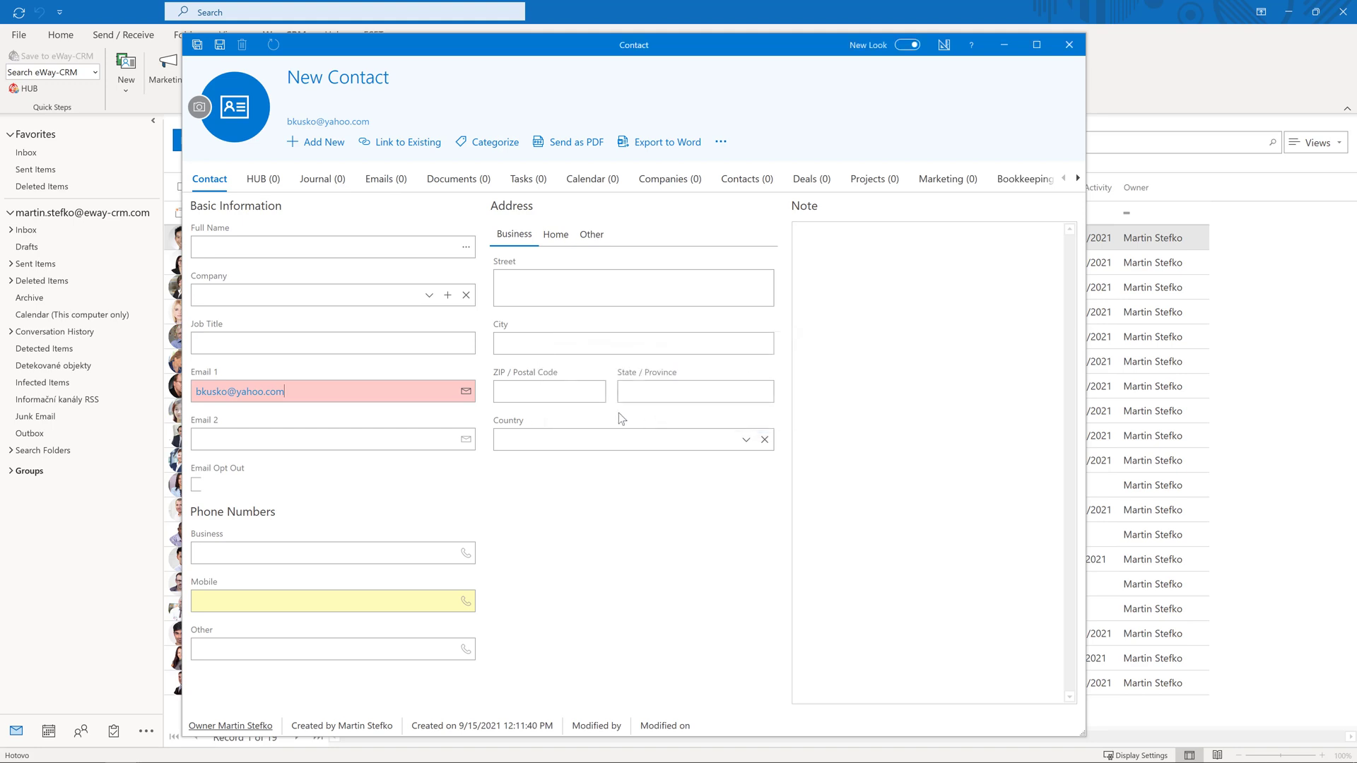
{"action": "left_click", "coordinate": [202, 392]}
Add a '.' to make the email unique and save the contact without a Mobile number
{"action": "type", "text": "."}
{"action": "left_click", "coordinate": [220, 48]}
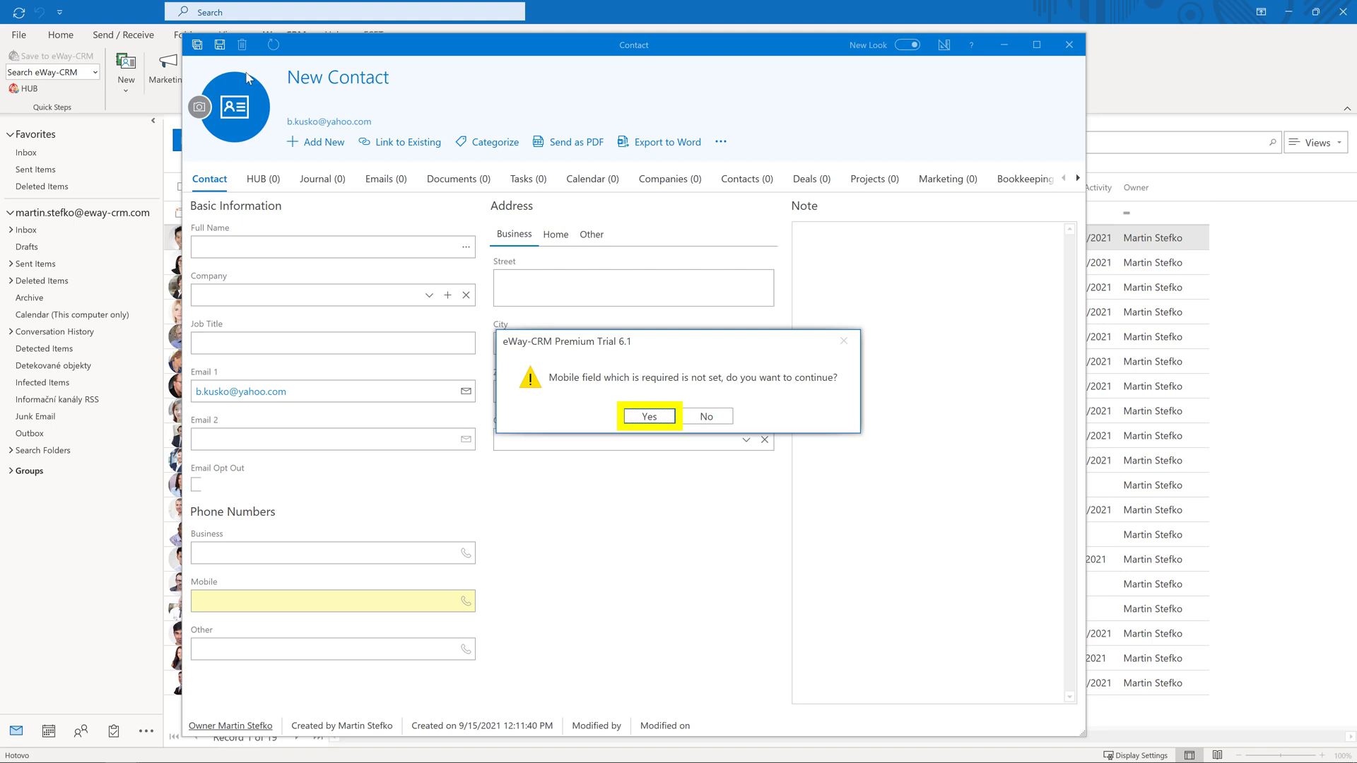
{"action": "left_click", "coordinate": [655, 416]}
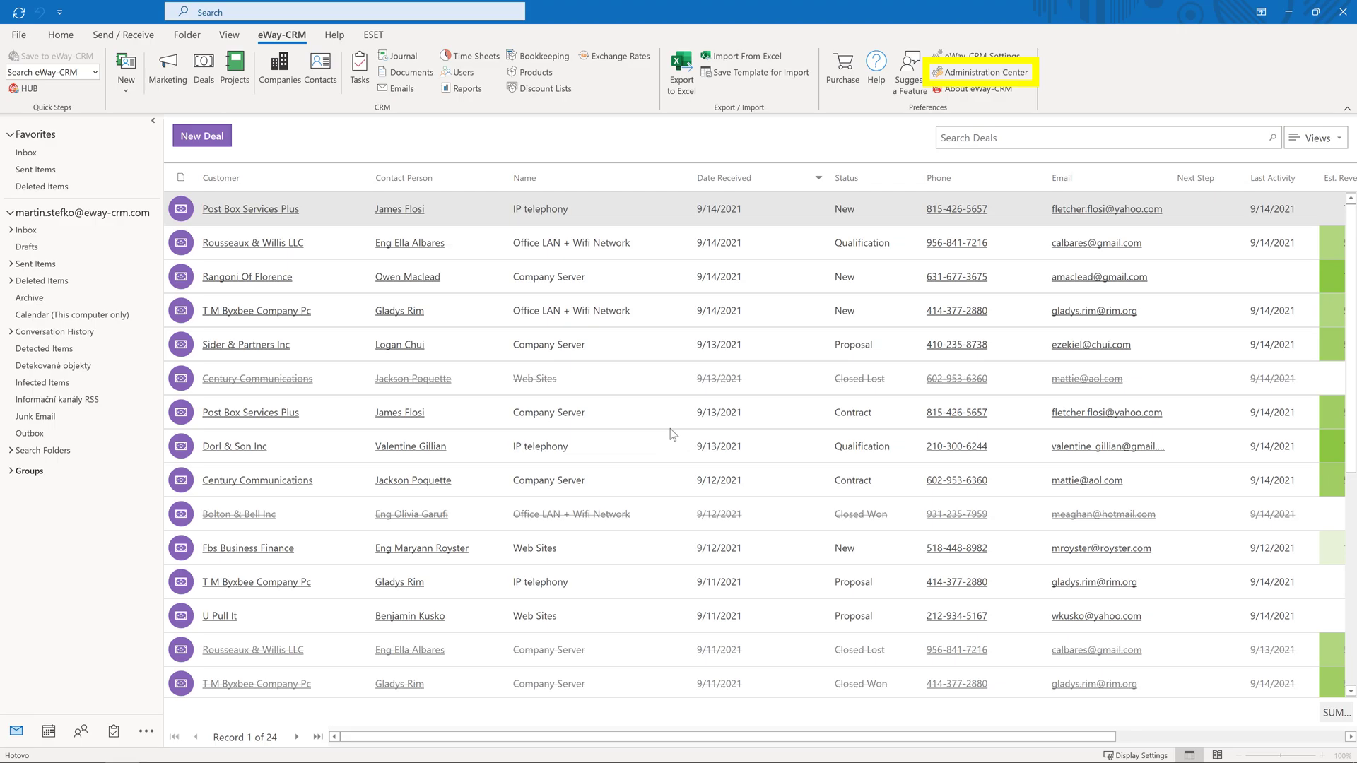
Open the Referral Source field settings from the Deals field list in the Admin Center
{"action": "left_click", "coordinate": [986, 73]}
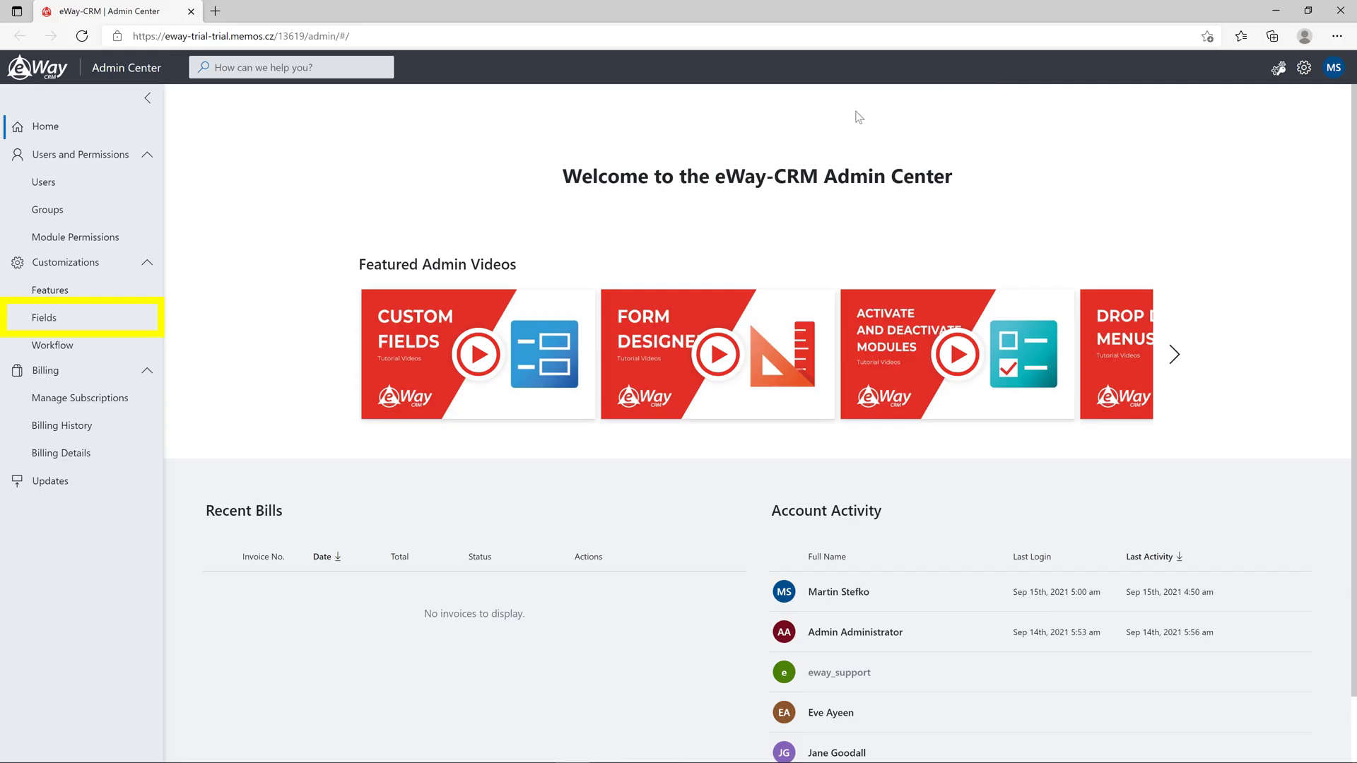
{"action": "left_click", "coordinate": [41, 322]}
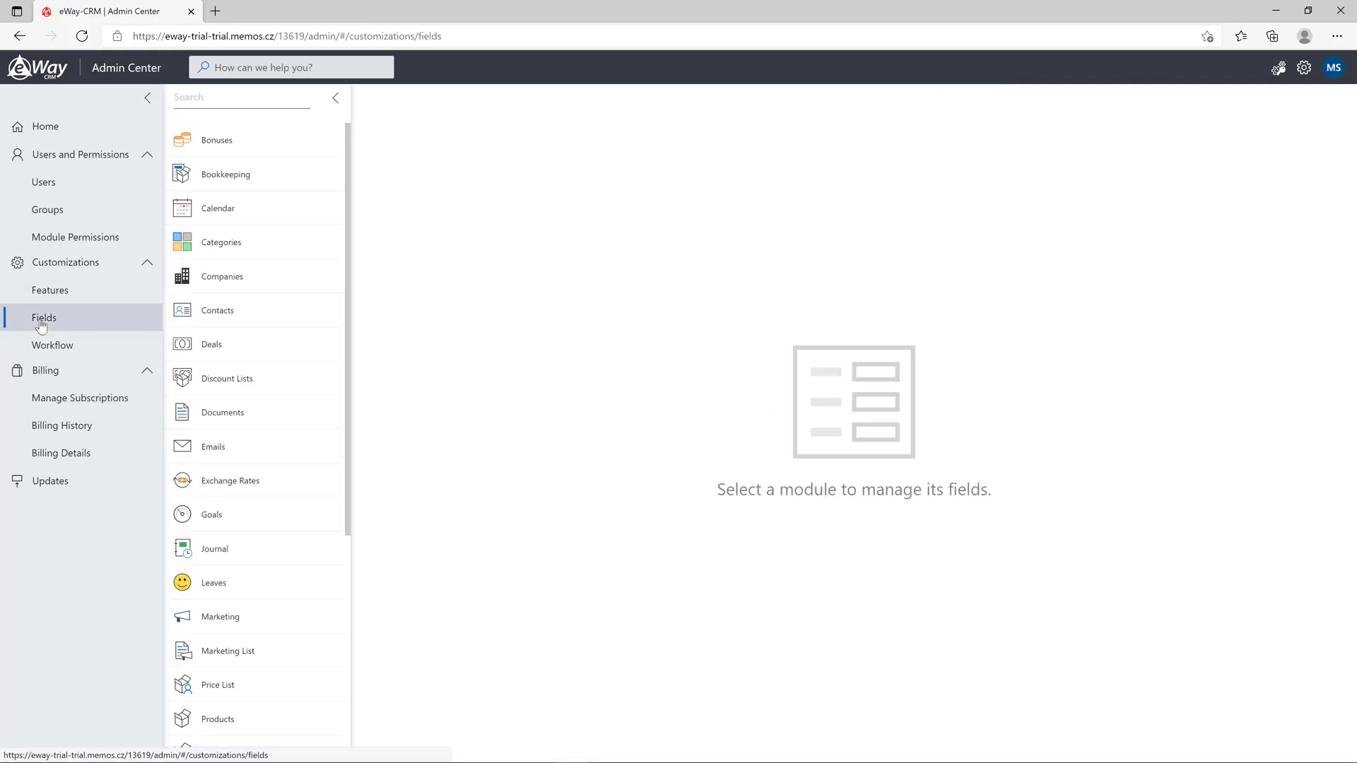
{"action": "left_click", "coordinate": [298, 346]}
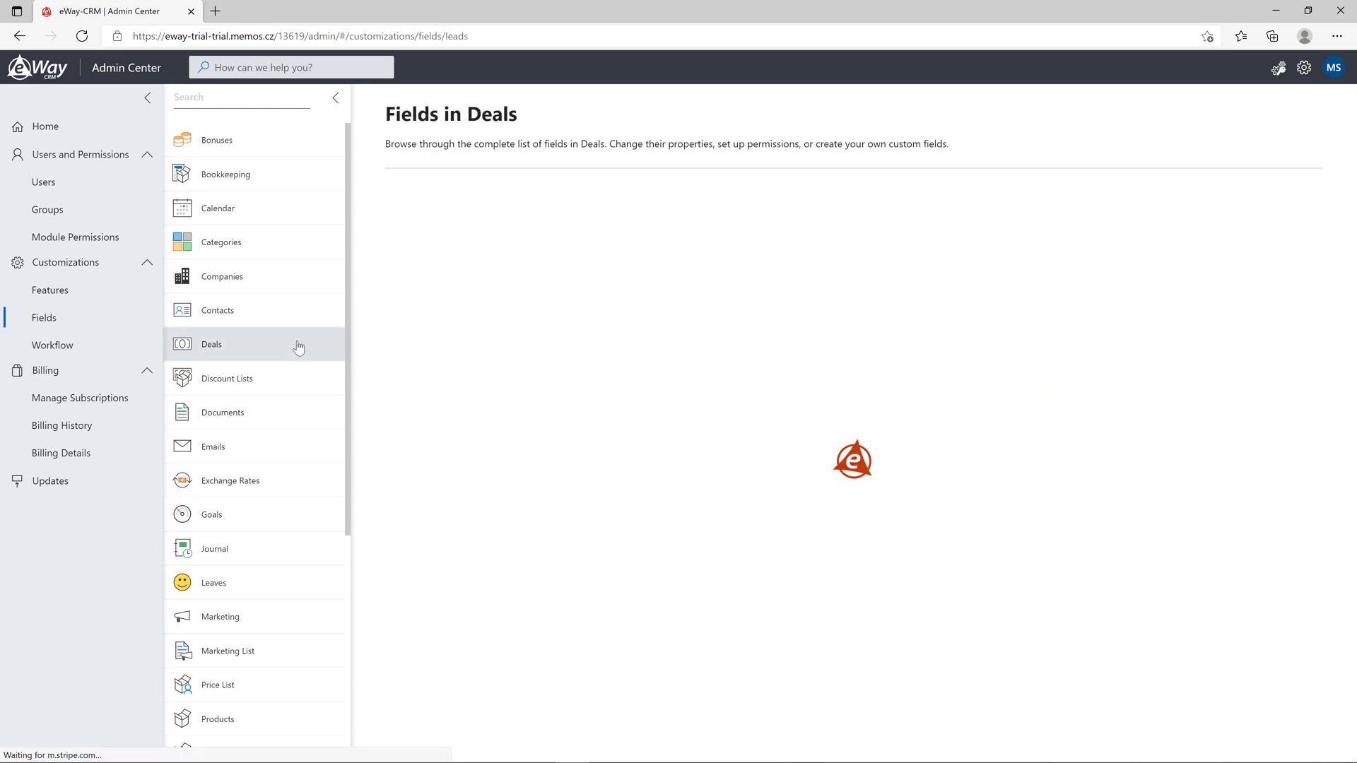
{"action": "scroll", "coordinate": [910, 627], "scroll_direction": "down", "scroll_amount": 7}
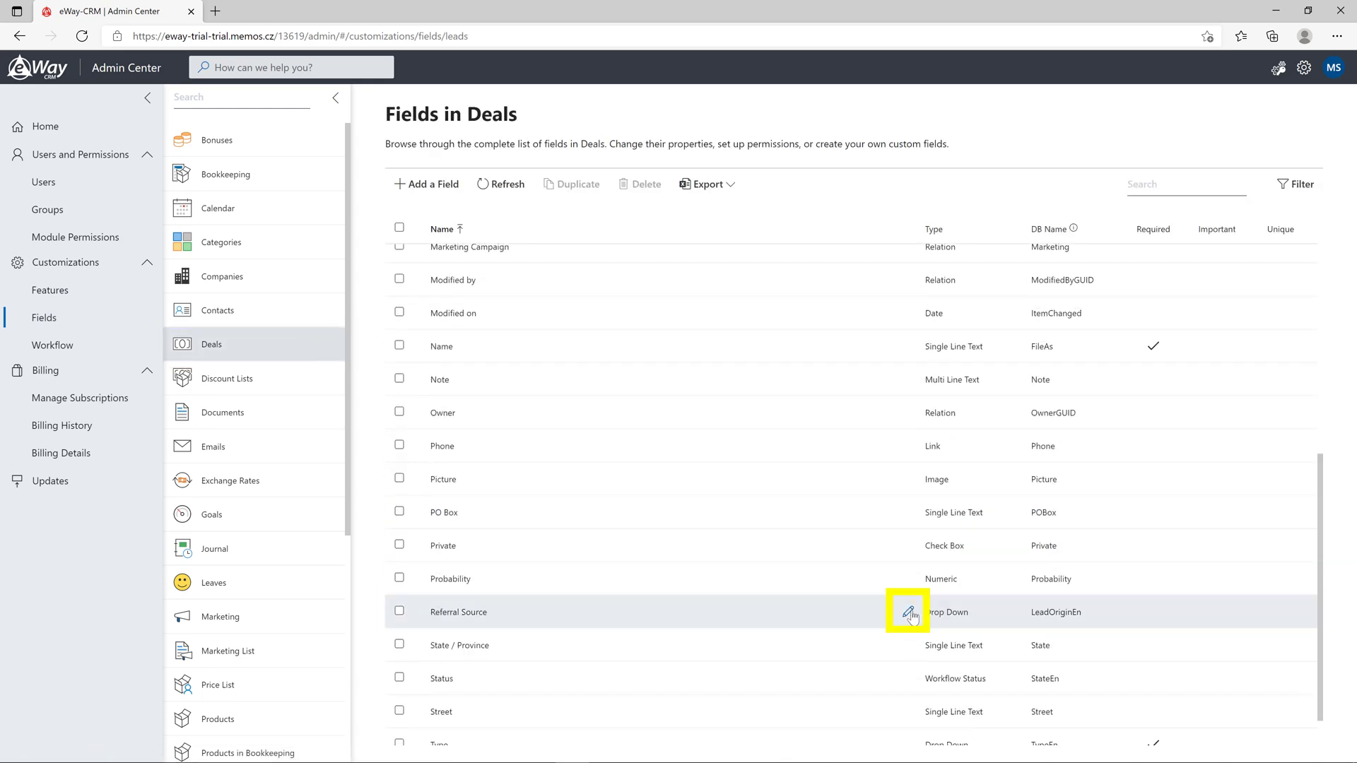
{"action": "left_click", "coordinate": [908, 613]}
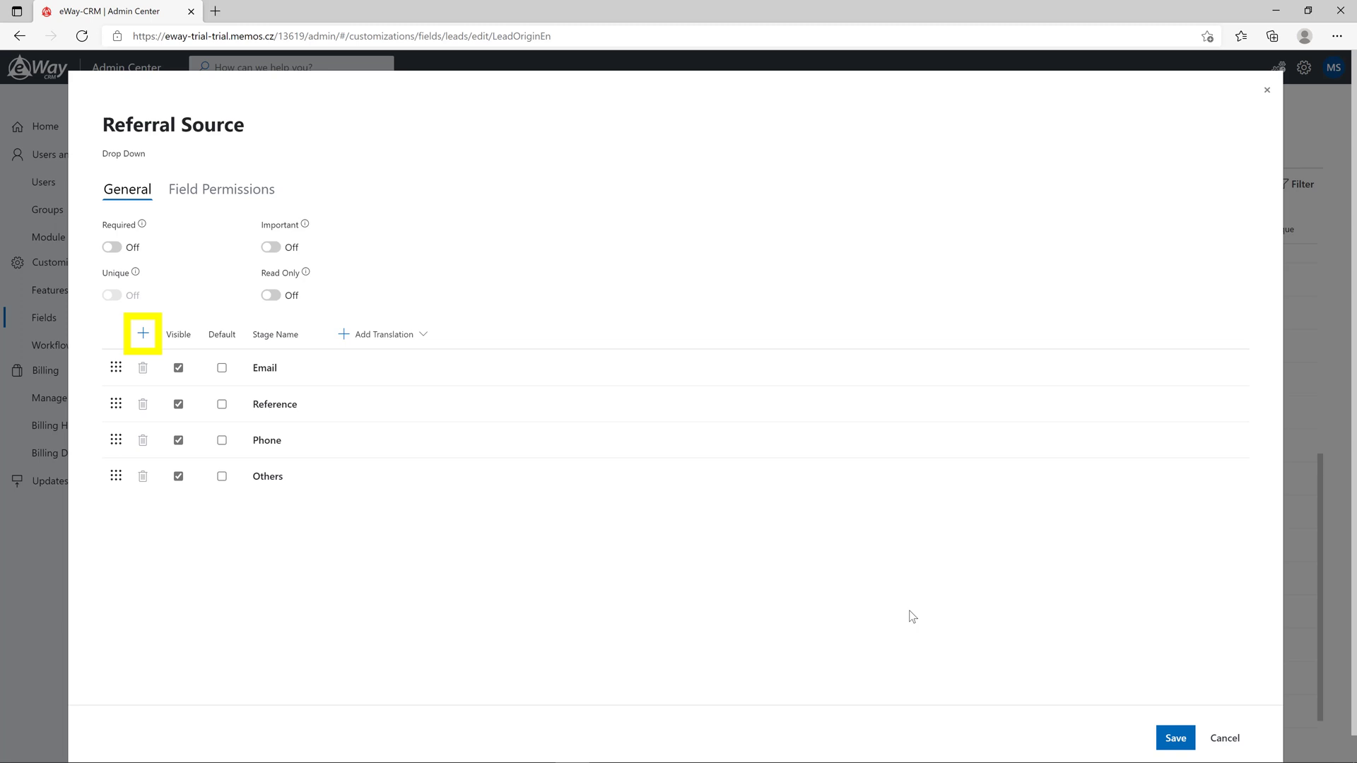
Add a 'Cold Calling' option with a Czech translation column, move it before Others, and save
{"action": "left_click", "coordinate": [144, 333]}
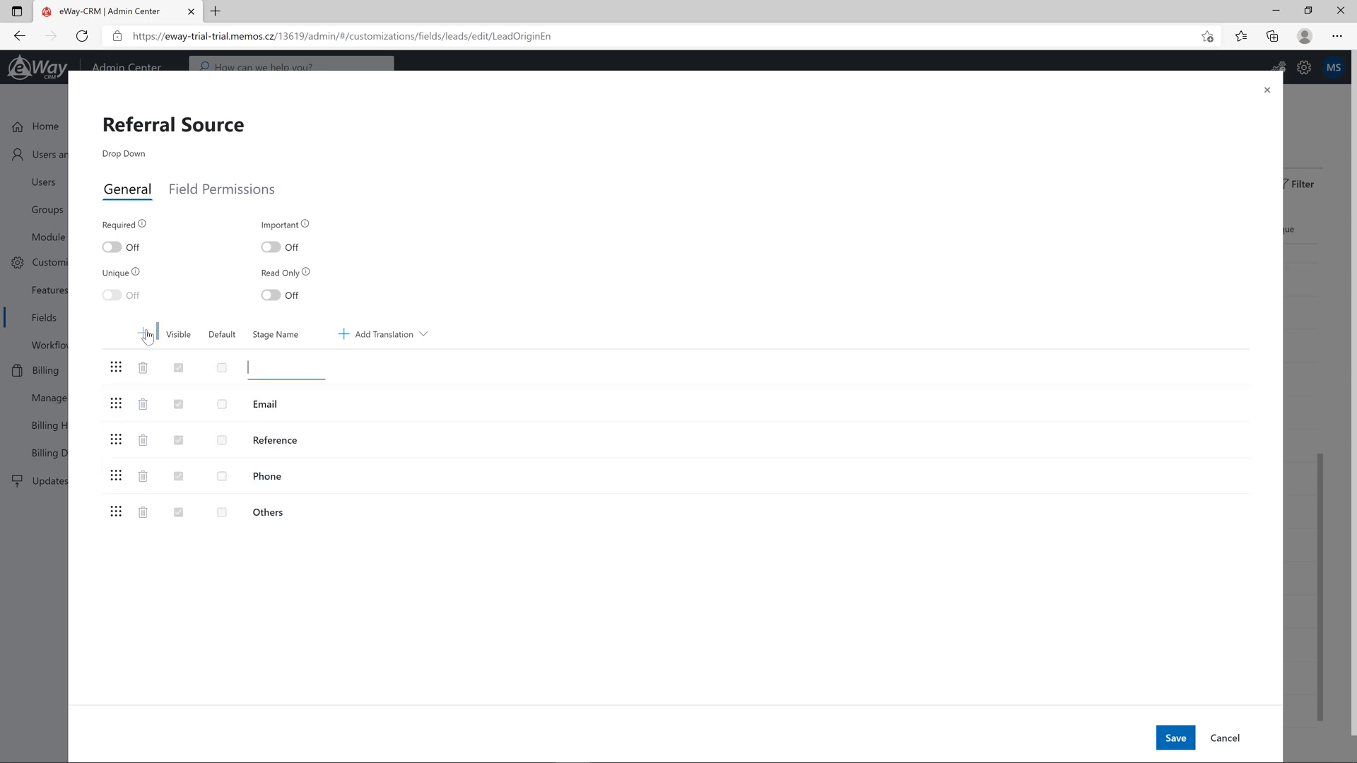
{"action": "type", "text": "Cold Calling"}
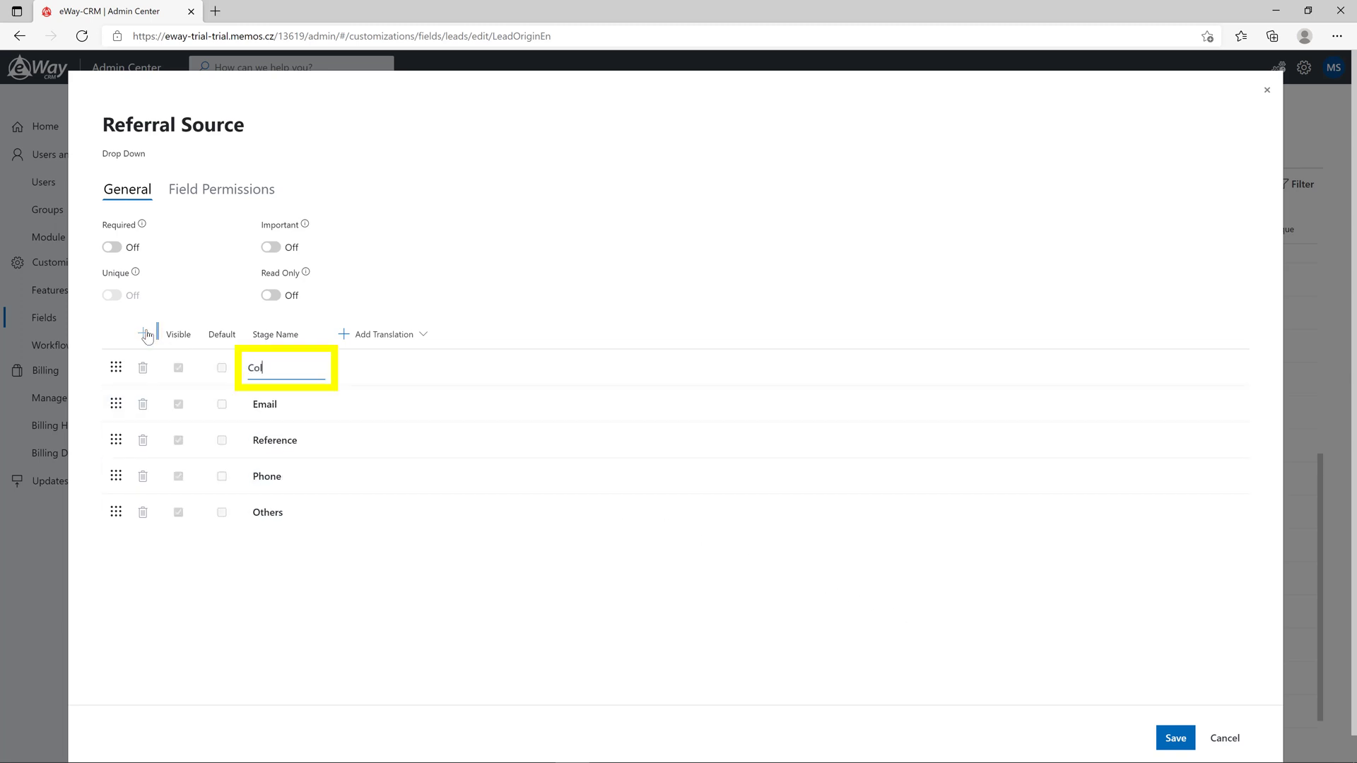
{"action": "left_click", "coordinate": [379, 597]}
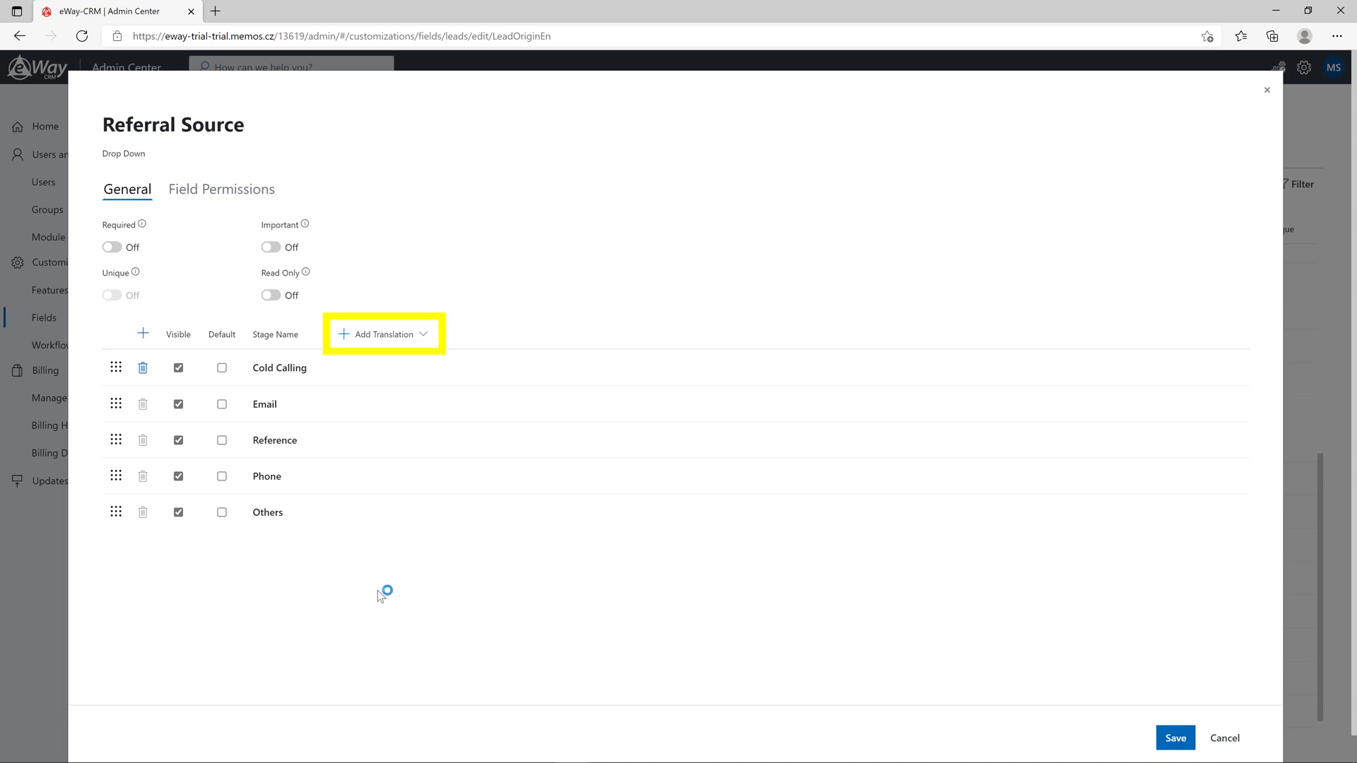
{"action": "left_click", "coordinate": [423, 335]}
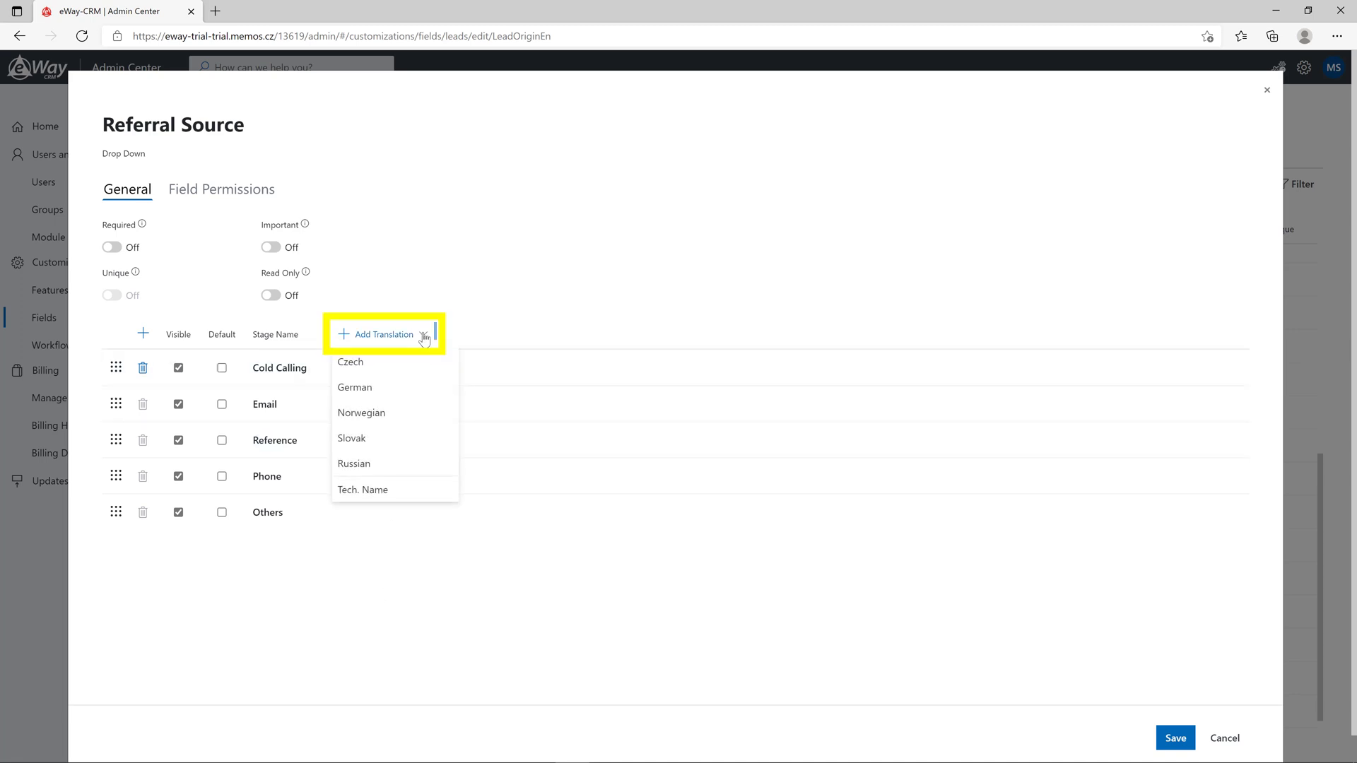
{"action": "left_click", "coordinate": [393, 361]}
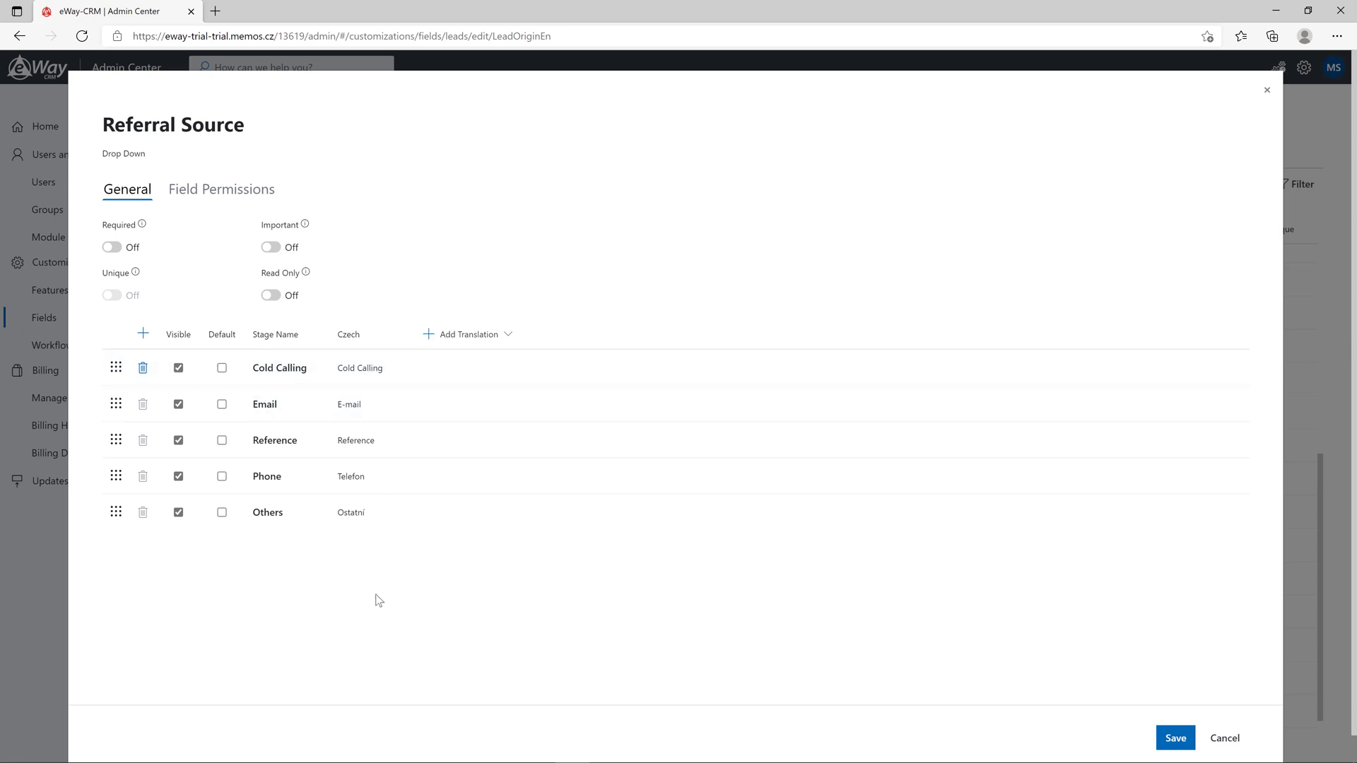
{"action": "left_click_drag", "start_coordinate": [115, 367], "coordinate": [119, 476]}
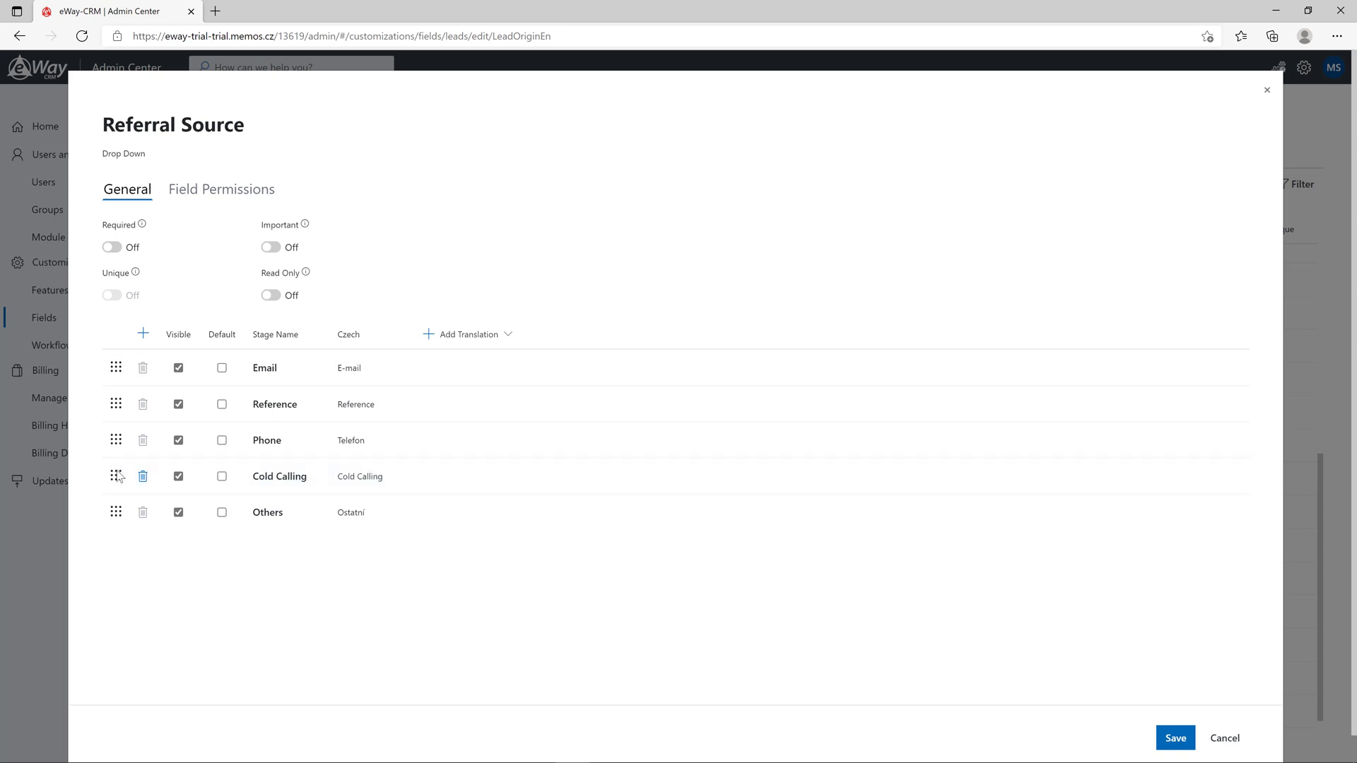
{"action": "left_click", "coordinate": [271, 247]}
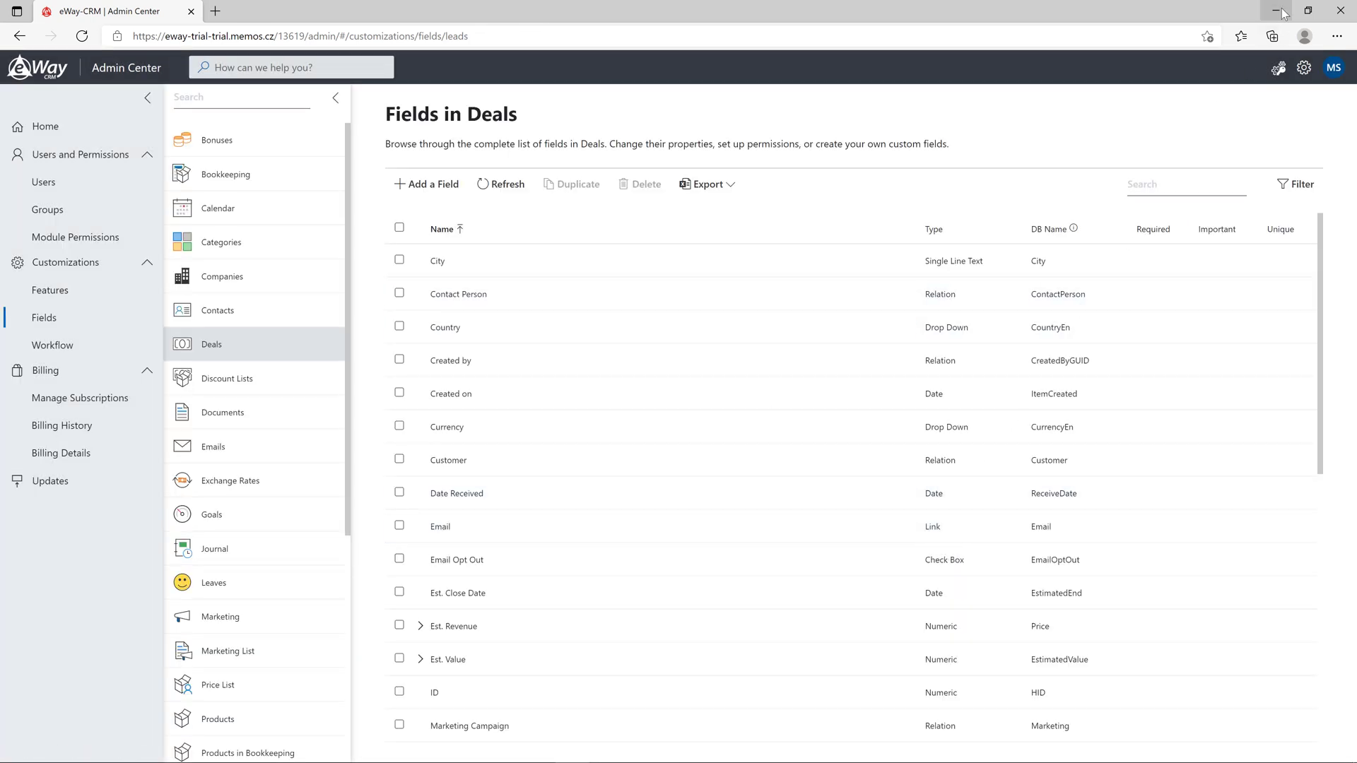
Open a deal from the Deals list and confirm its Referral Source dropdown includes Cold Calling
{"action": "left_click", "coordinate": [1280, 11]}
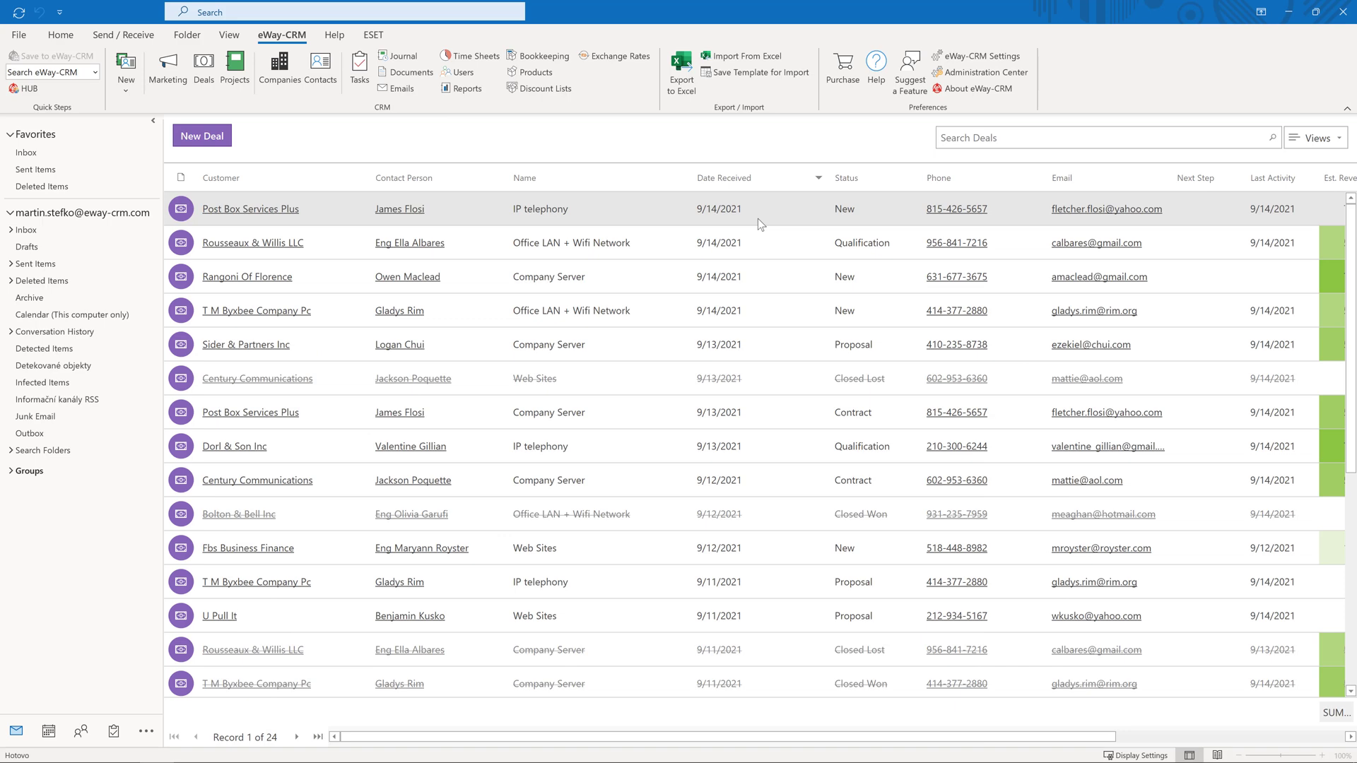
{"action": "double_click", "coordinate": [674, 249]}
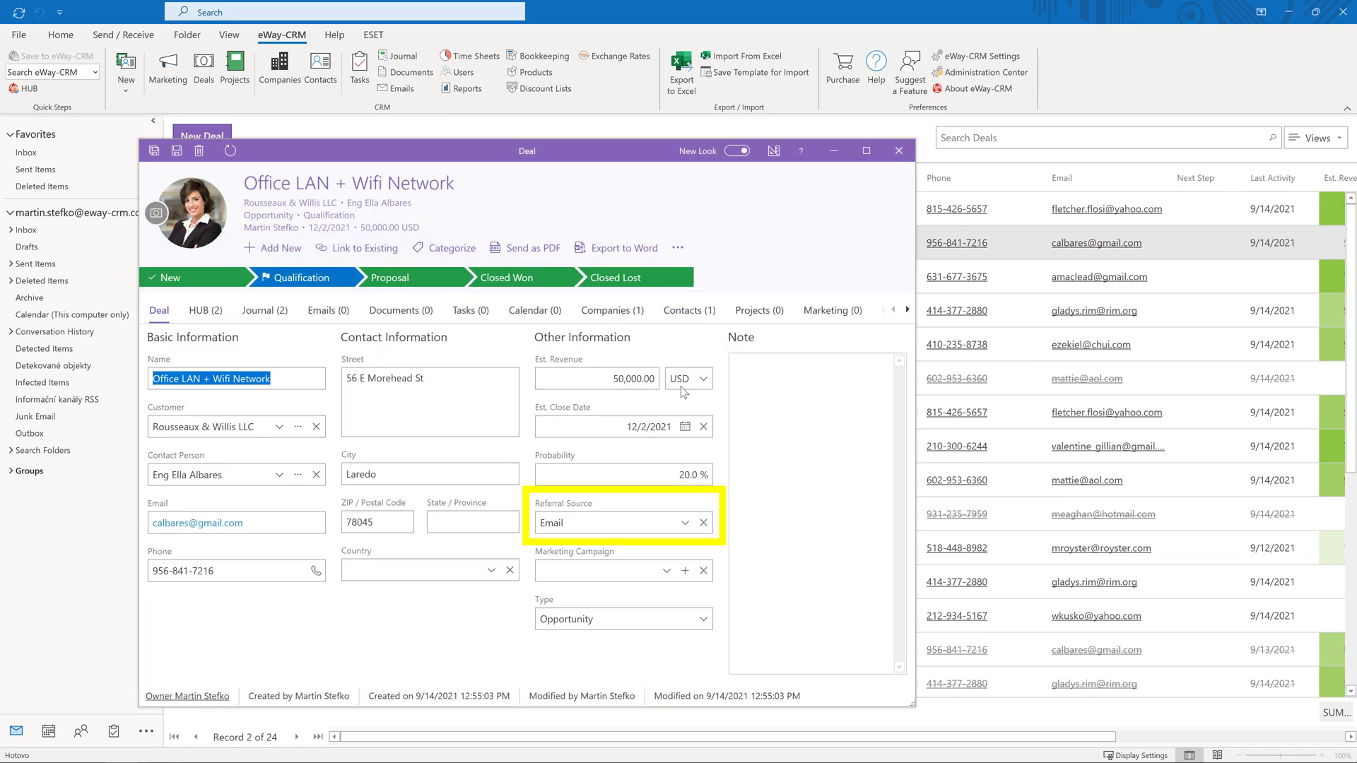
{"action": "left_click", "coordinate": [685, 523]}
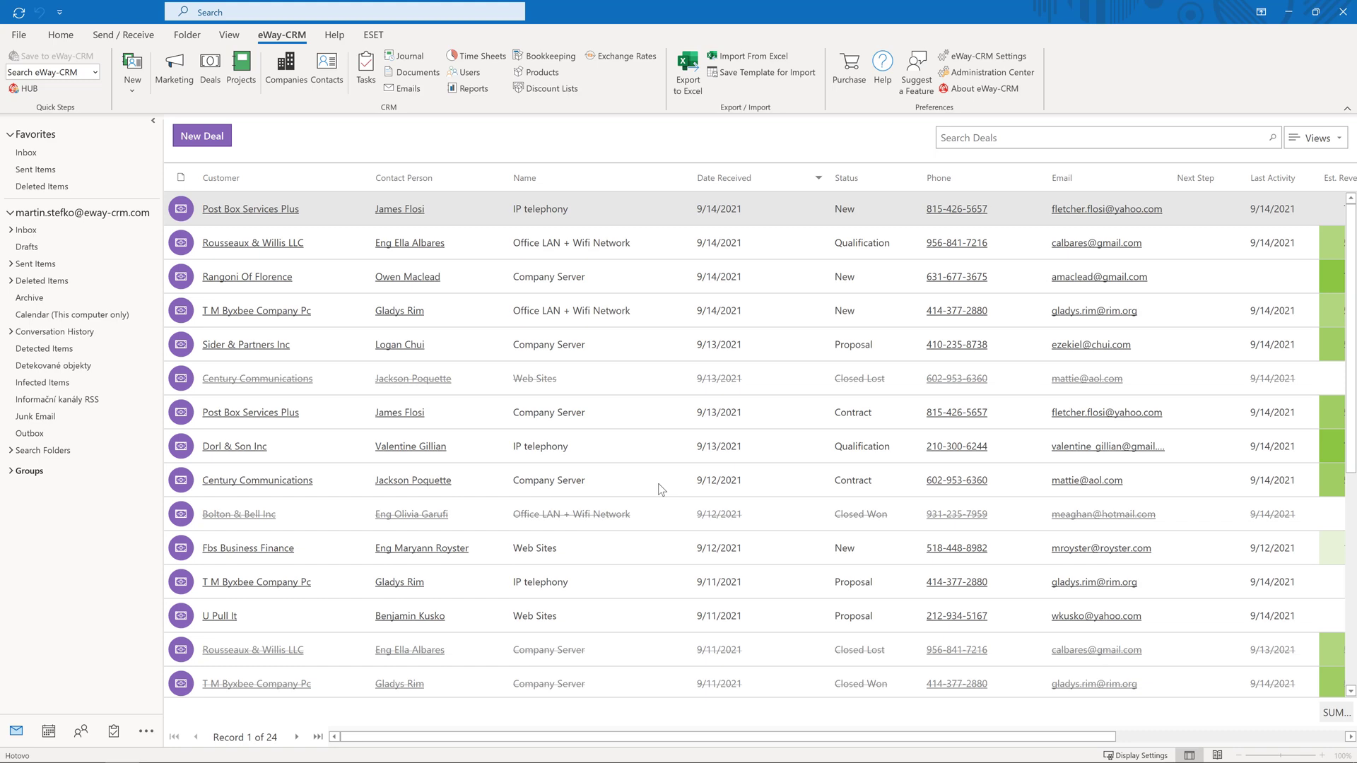
Give the Project manager group 'Users See This Field But They Can't Edit Values' on Deals Est. Revenue, and save
{"action": "left_click", "coordinate": [997, 76]}
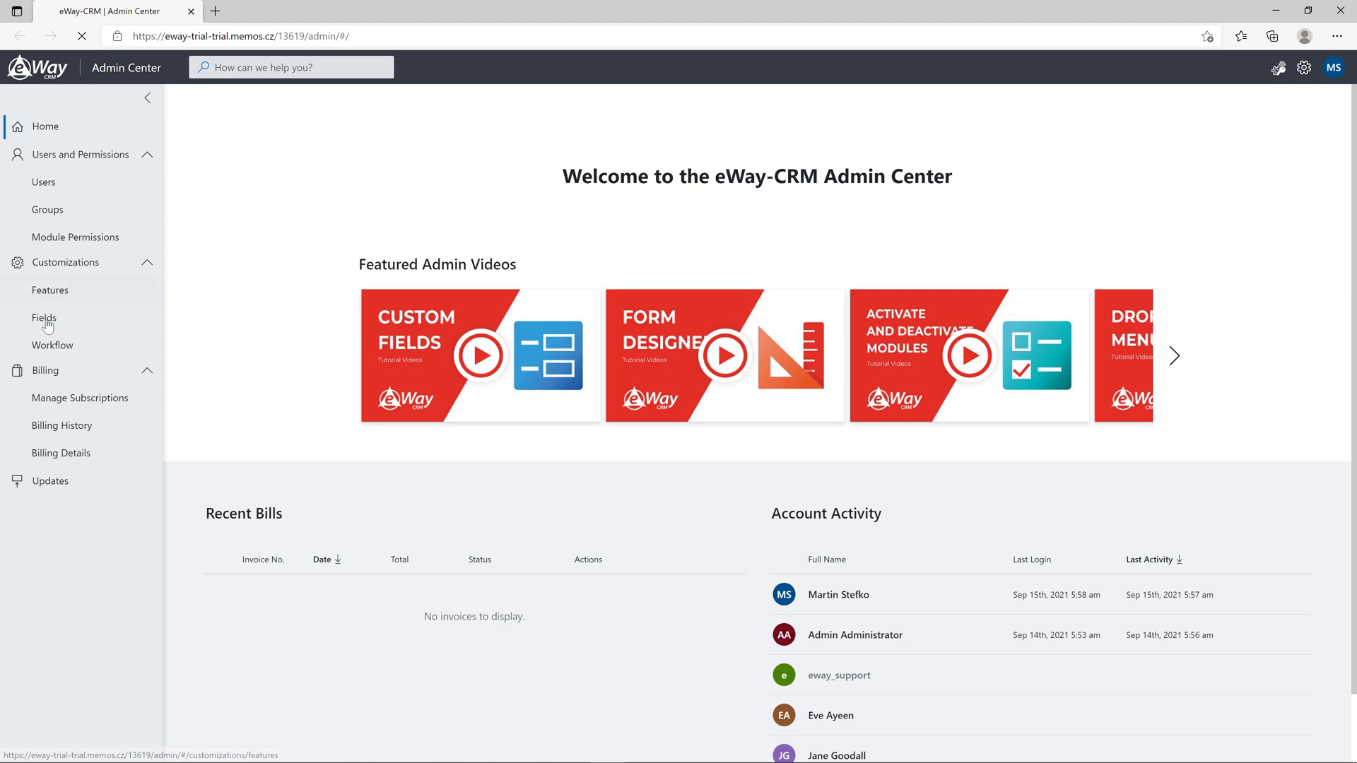
{"action": "left_click", "coordinate": [48, 322]}
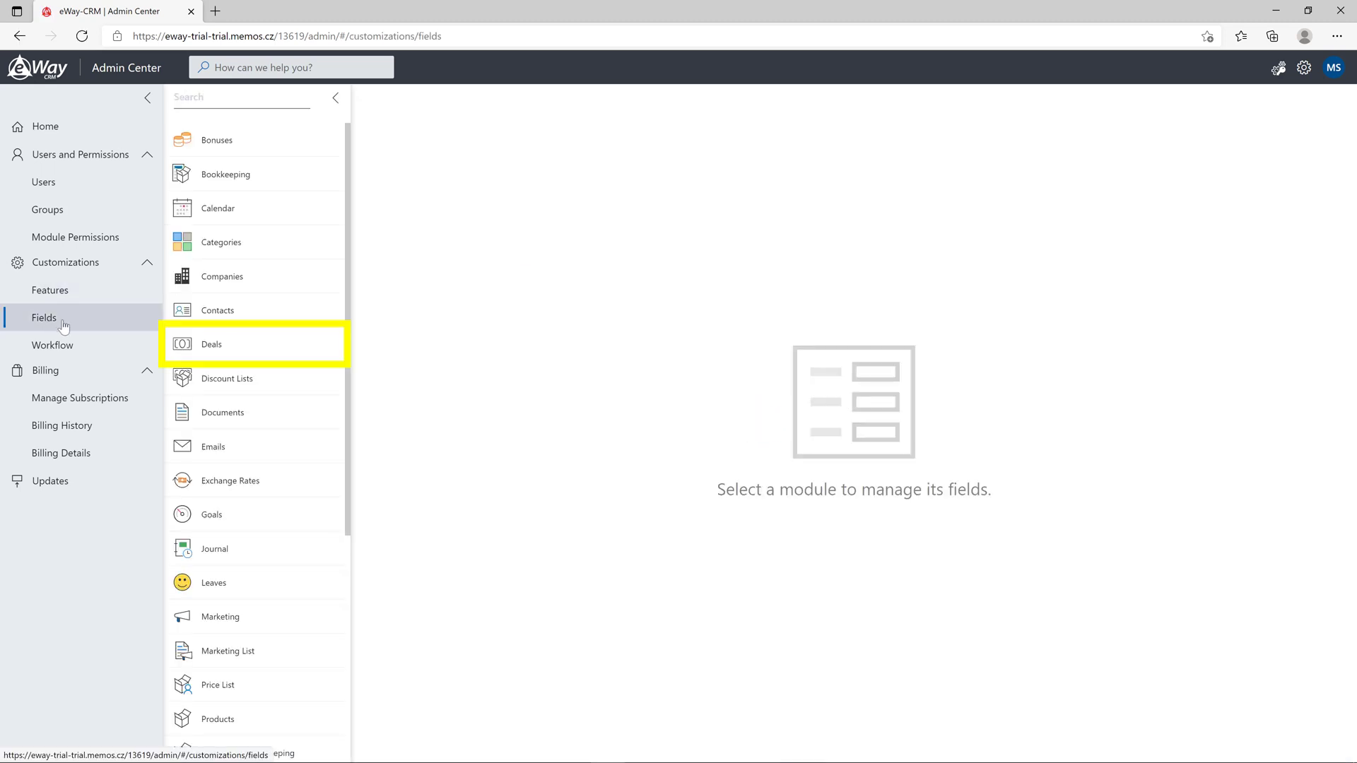
{"action": "left_click", "coordinate": [289, 343]}
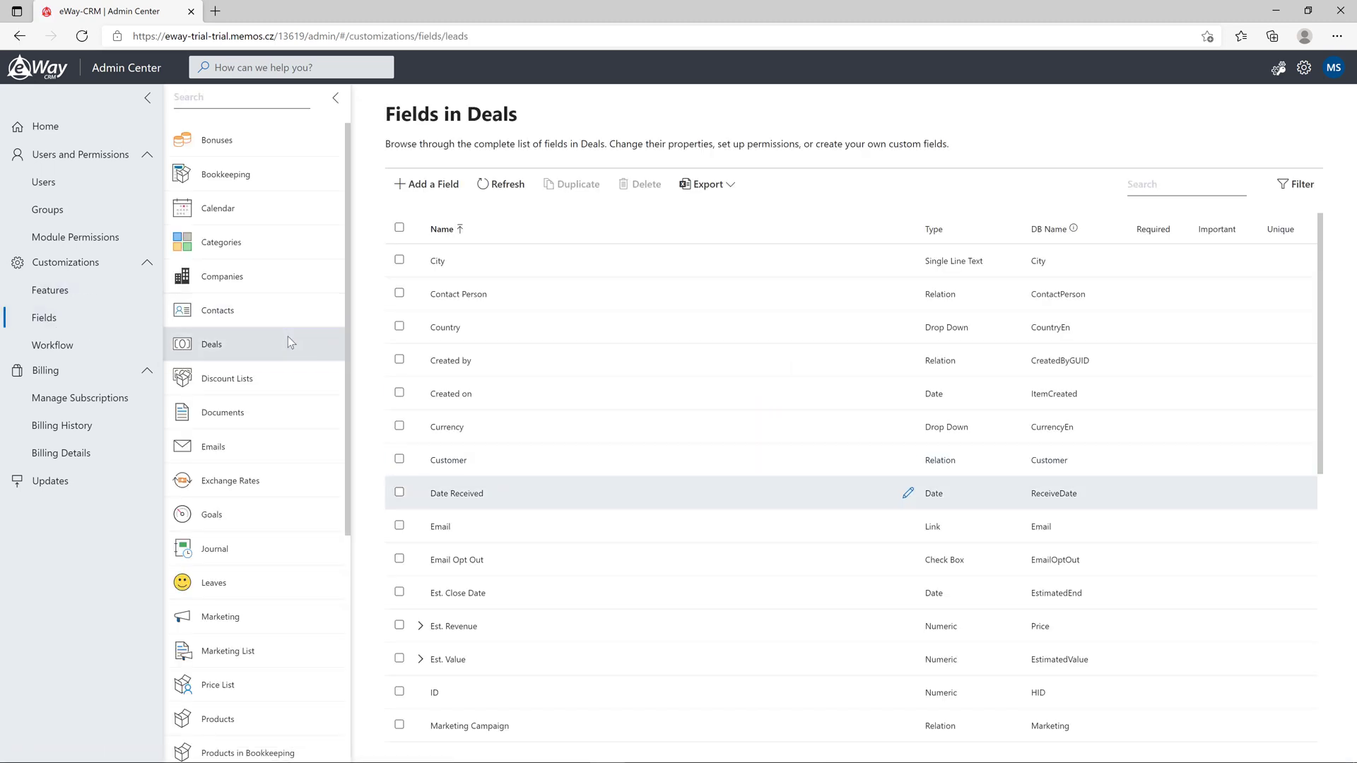
{"action": "left_click", "coordinate": [909, 627]}
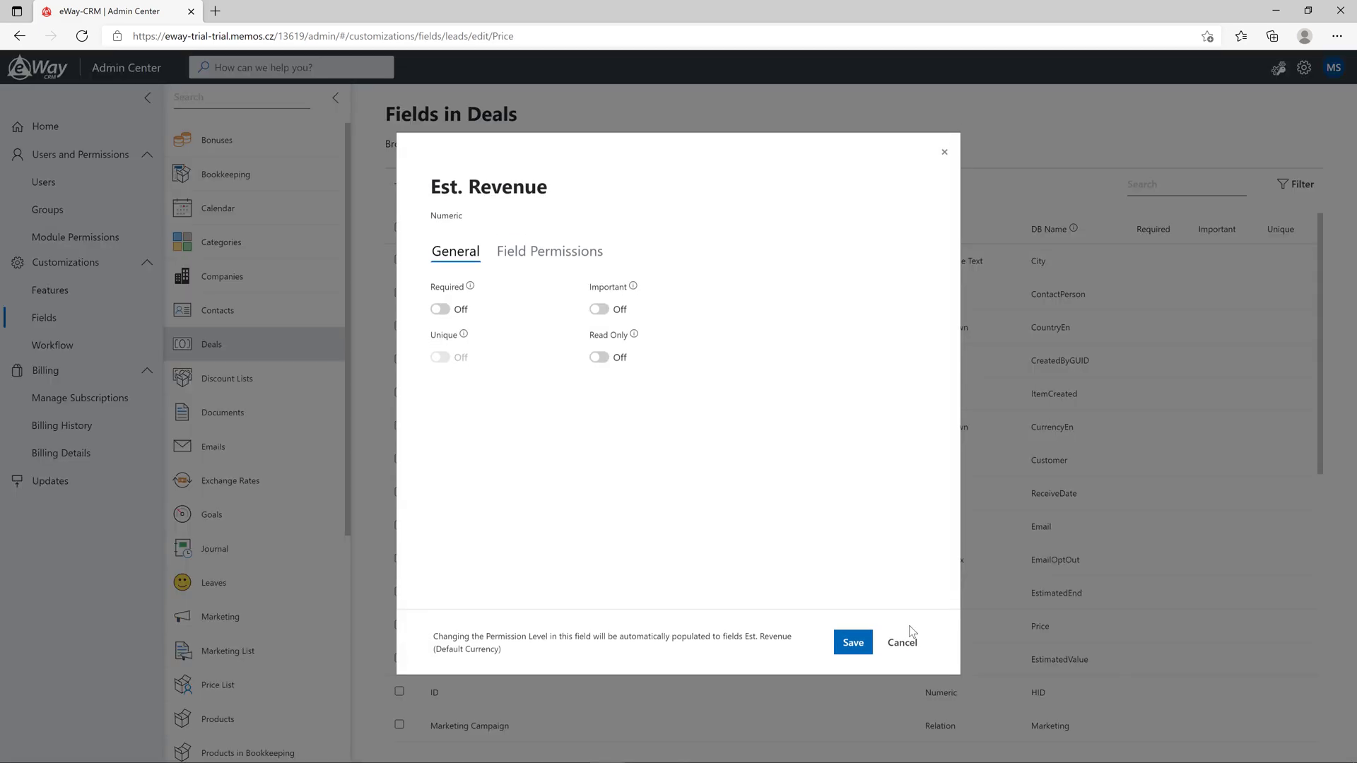
{"action": "left_click", "coordinate": [557, 256]}
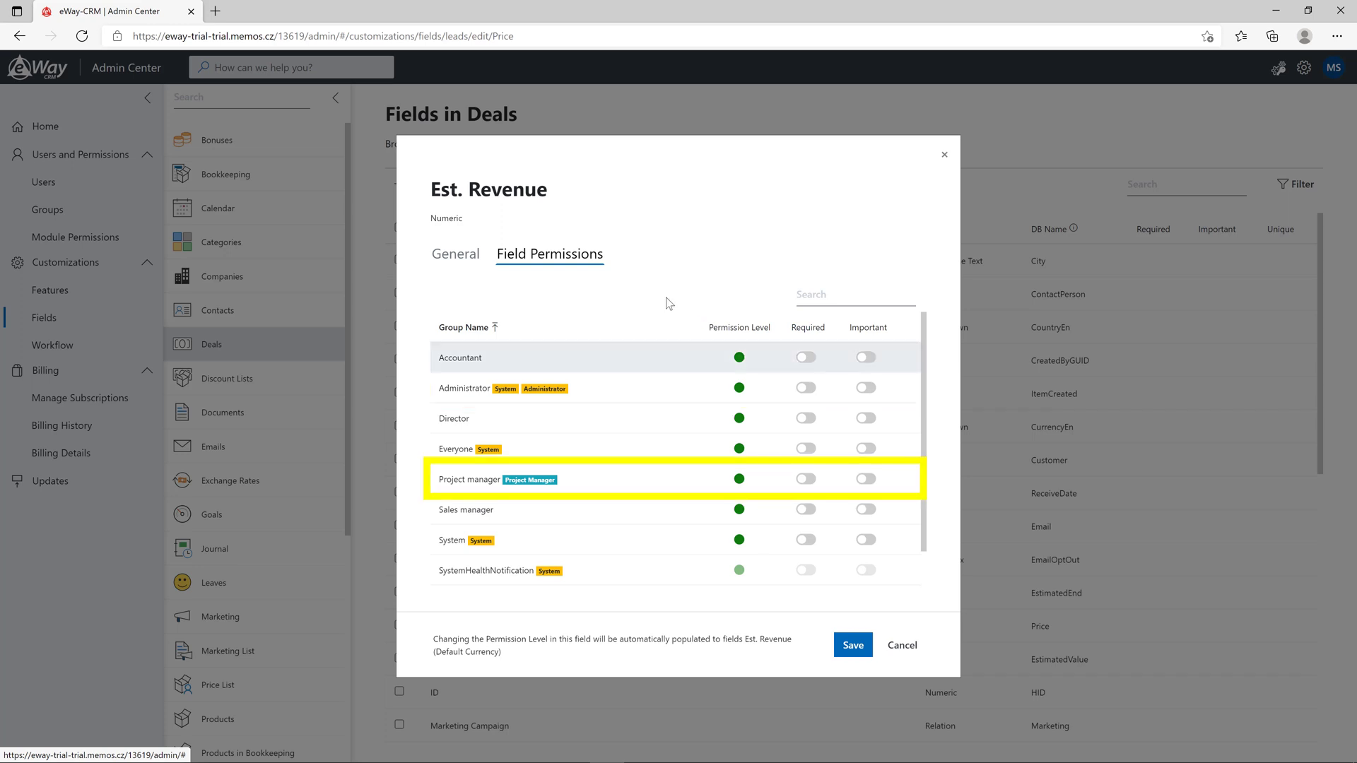
{"action": "left_click", "coordinate": [739, 479]}
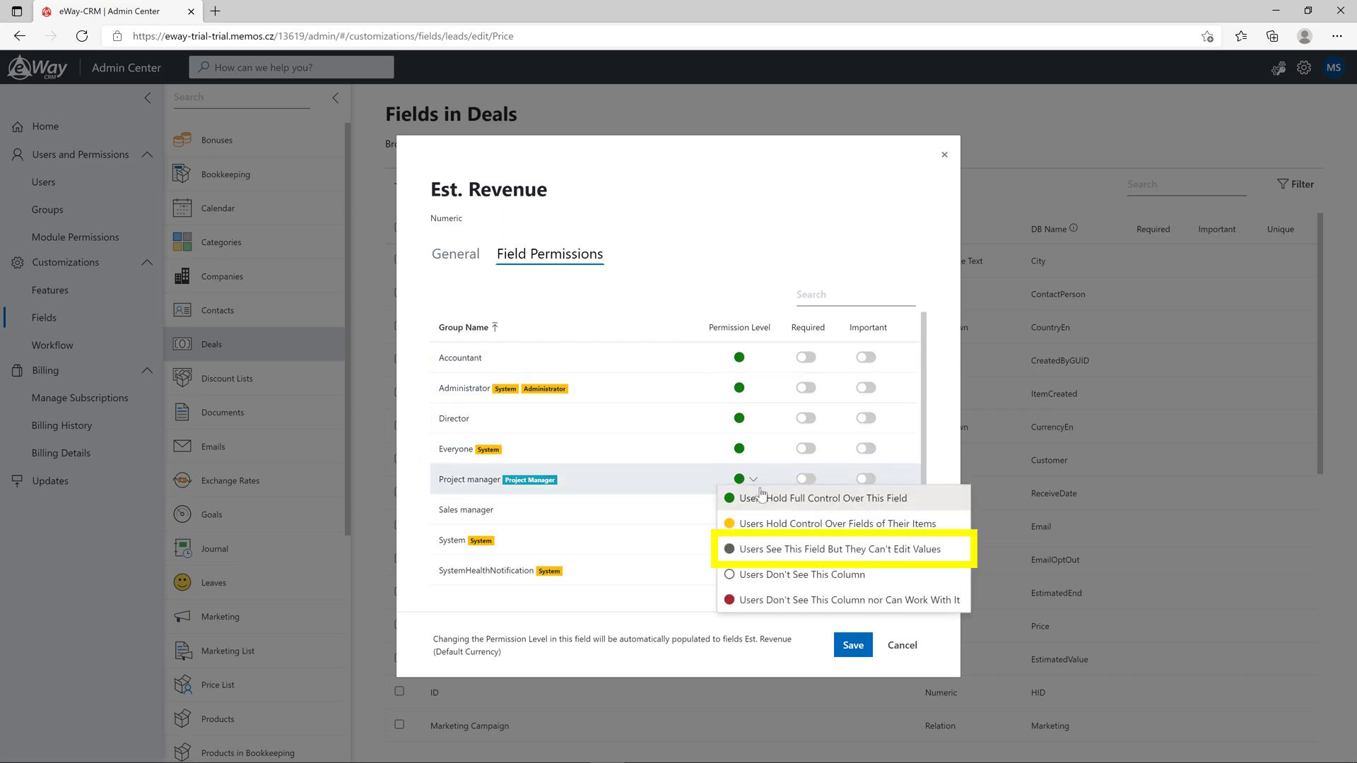
{"action": "left_click", "coordinate": [957, 554]}
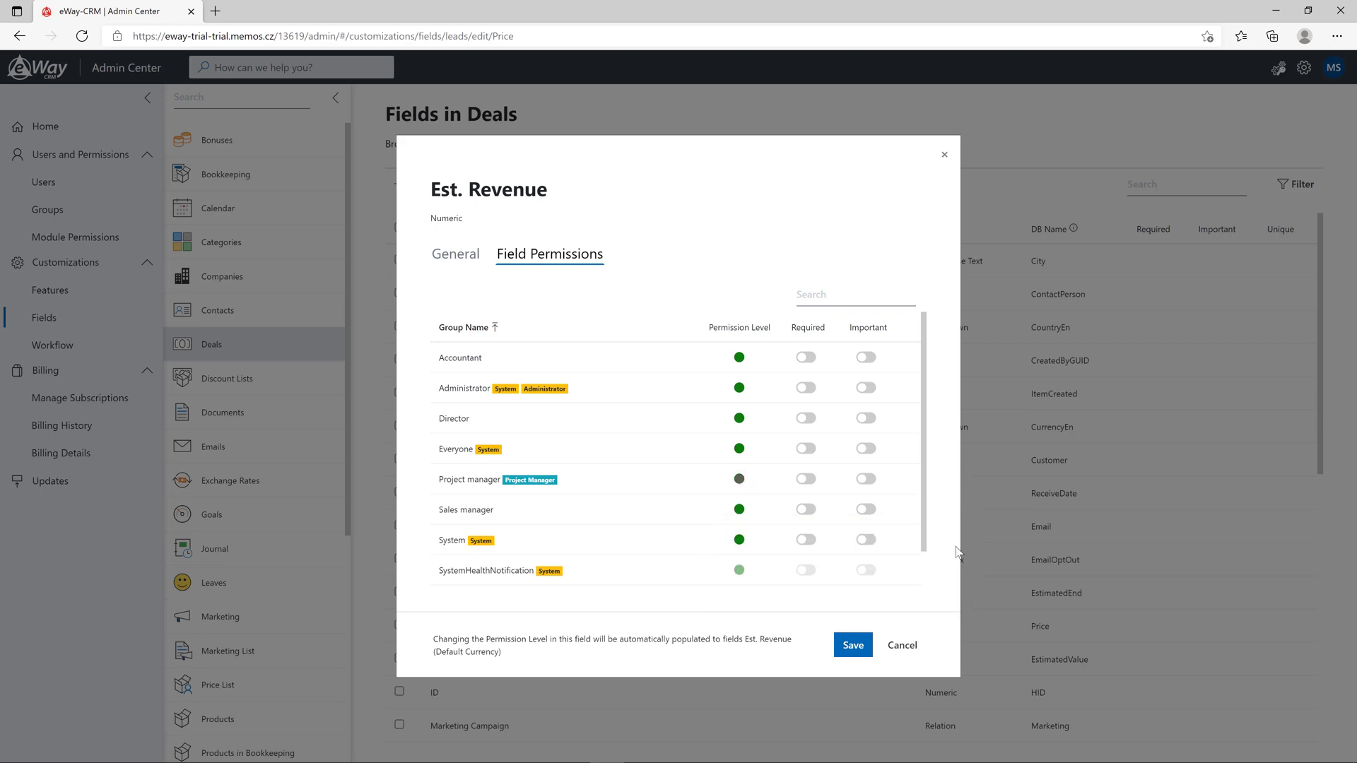
{"action": "left_click", "coordinate": [852, 644]}
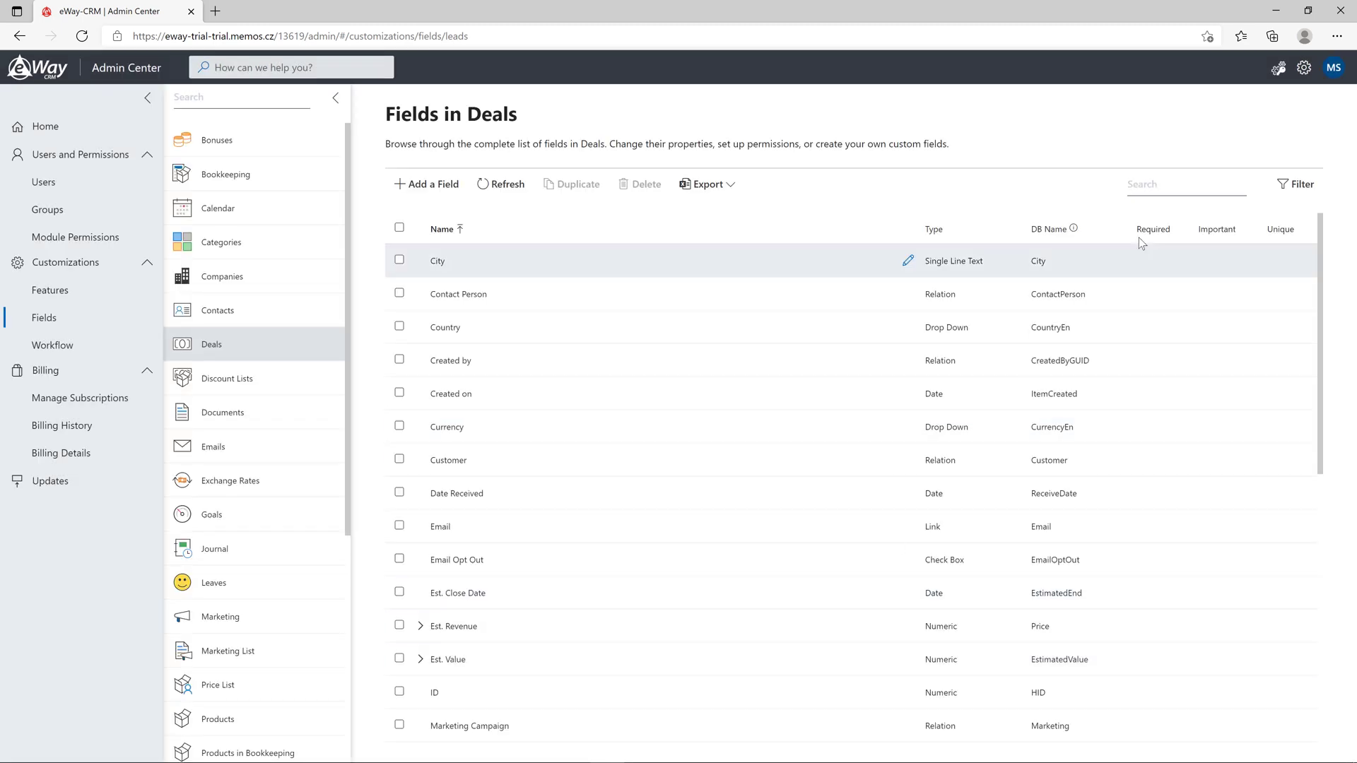
{"action": "left_click", "coordinate": [1274, 14]}
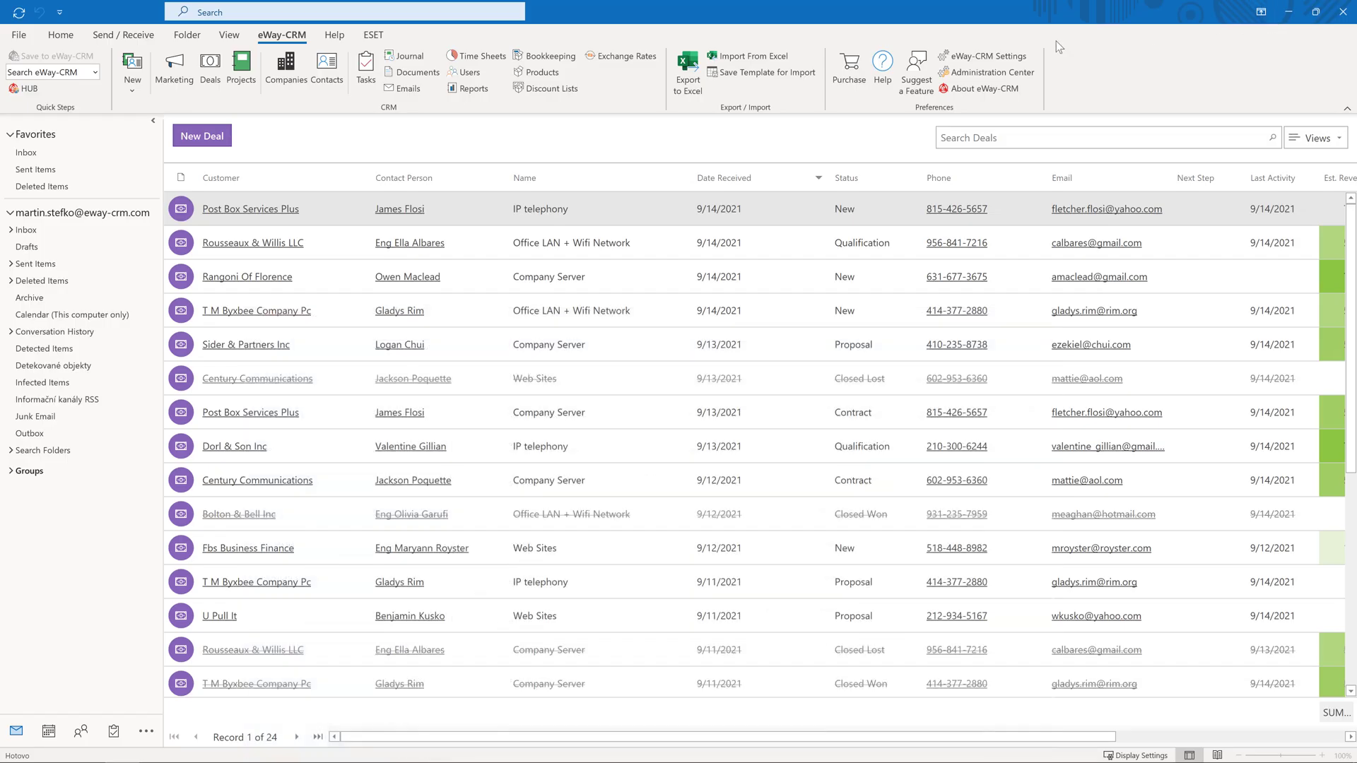
{"action": "left_click", "coordinate": [219, 138]}
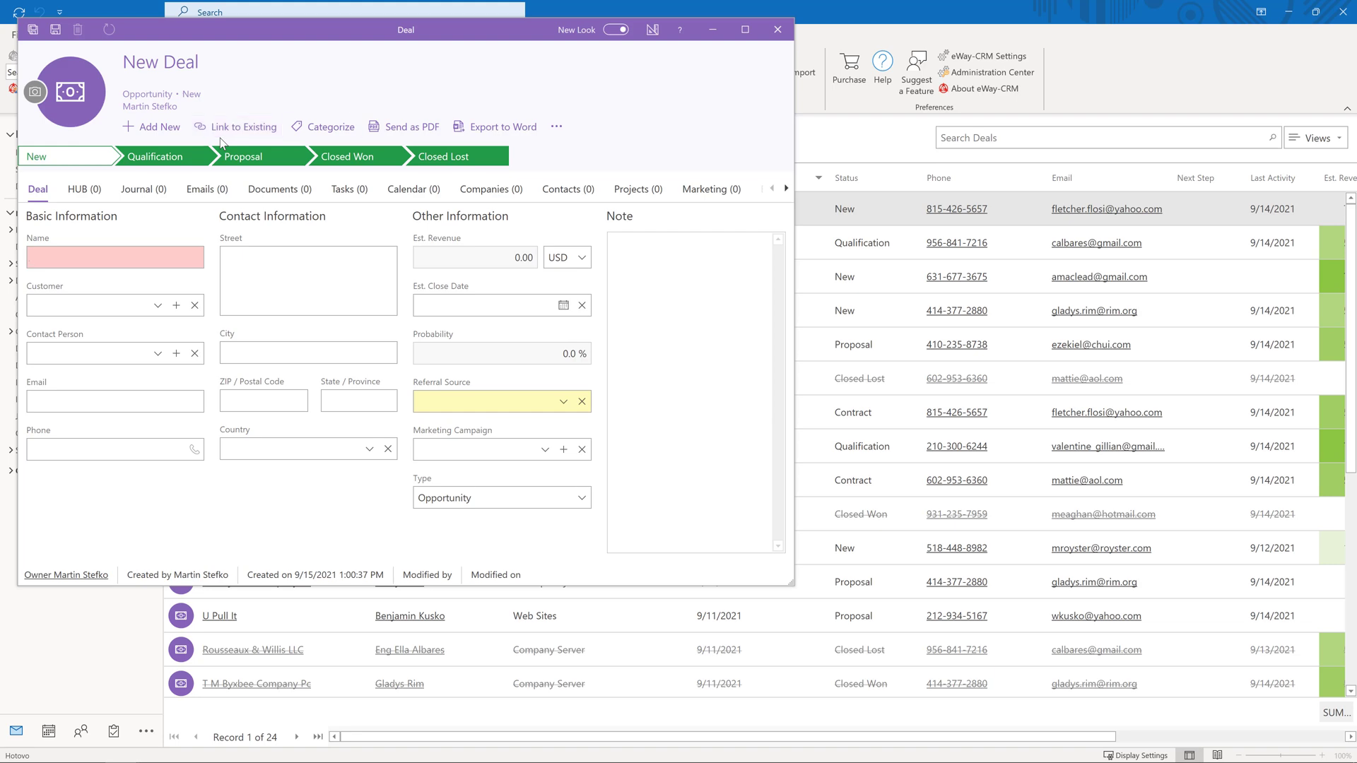
{"action": "left_click", "coordinate": [777, 30]}
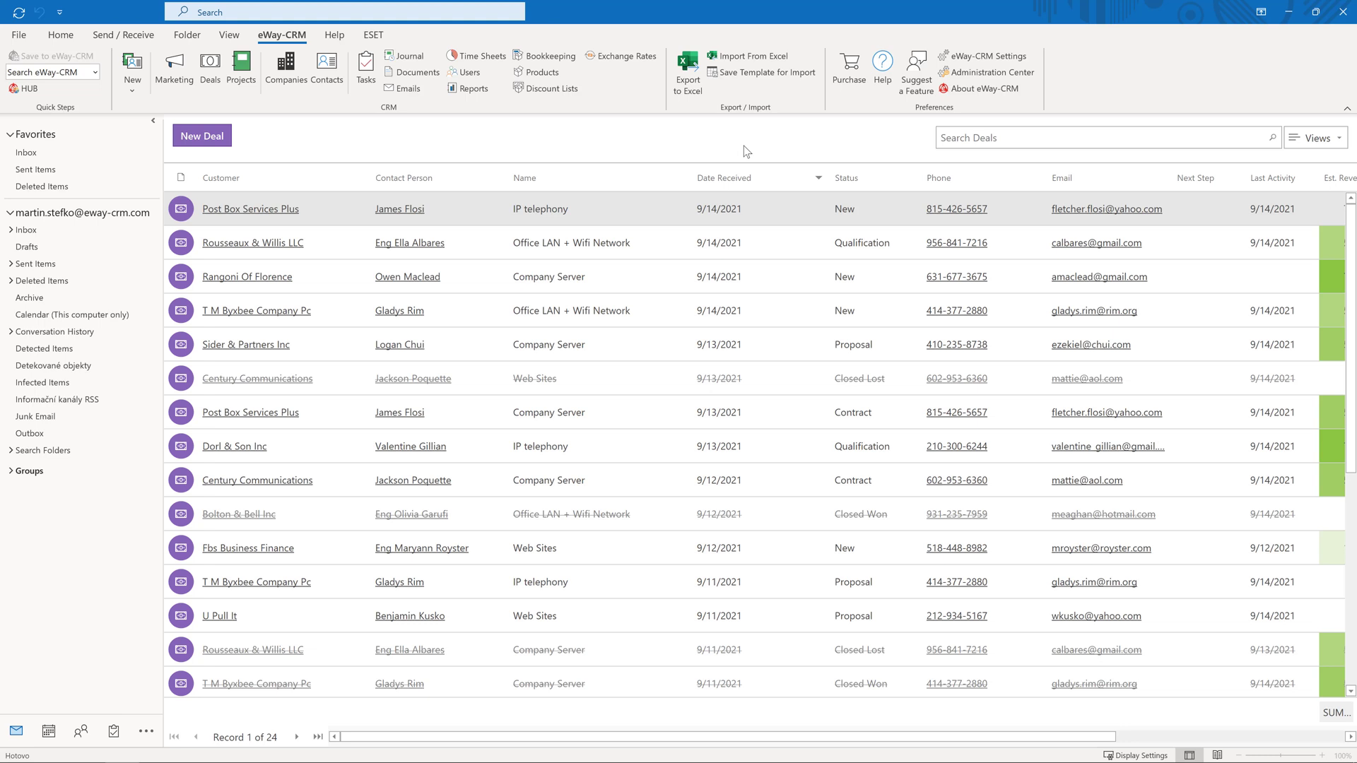
Show the Project manager group's field permissions for Deals, scrolled down to Est. Revenue
{"action": "left_click", "coordinate": [988, 73]}
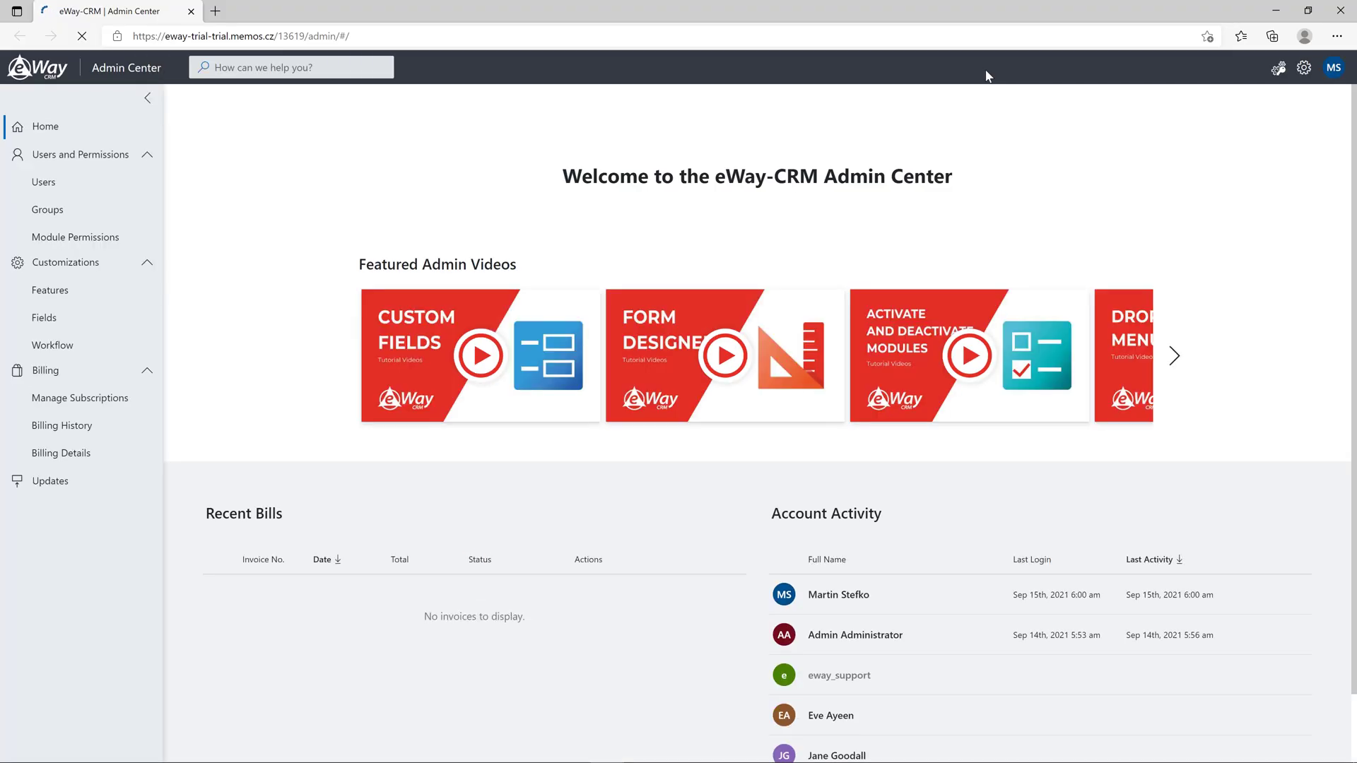
{"action": "left_click", "coordinate": [64, 212]}
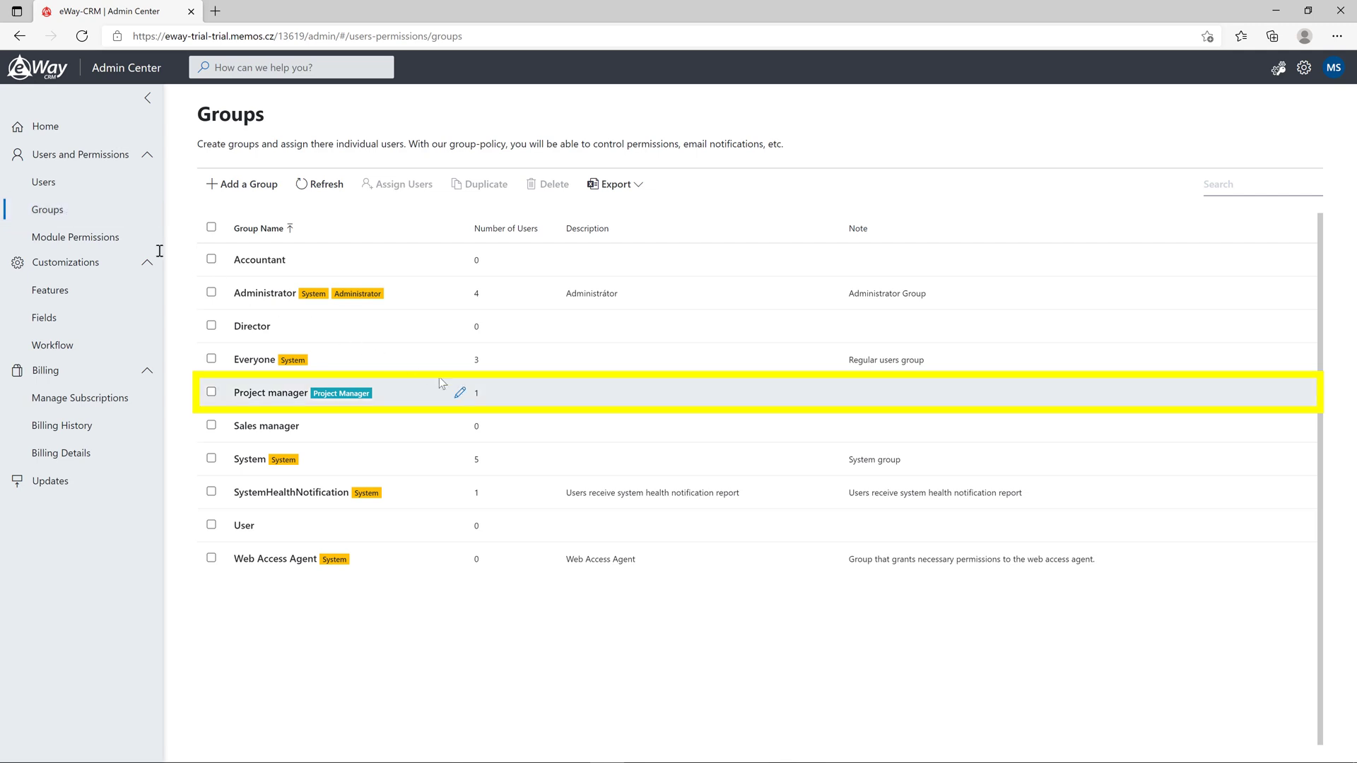
{"action": "left_click", "coordinate": [460, 392]}
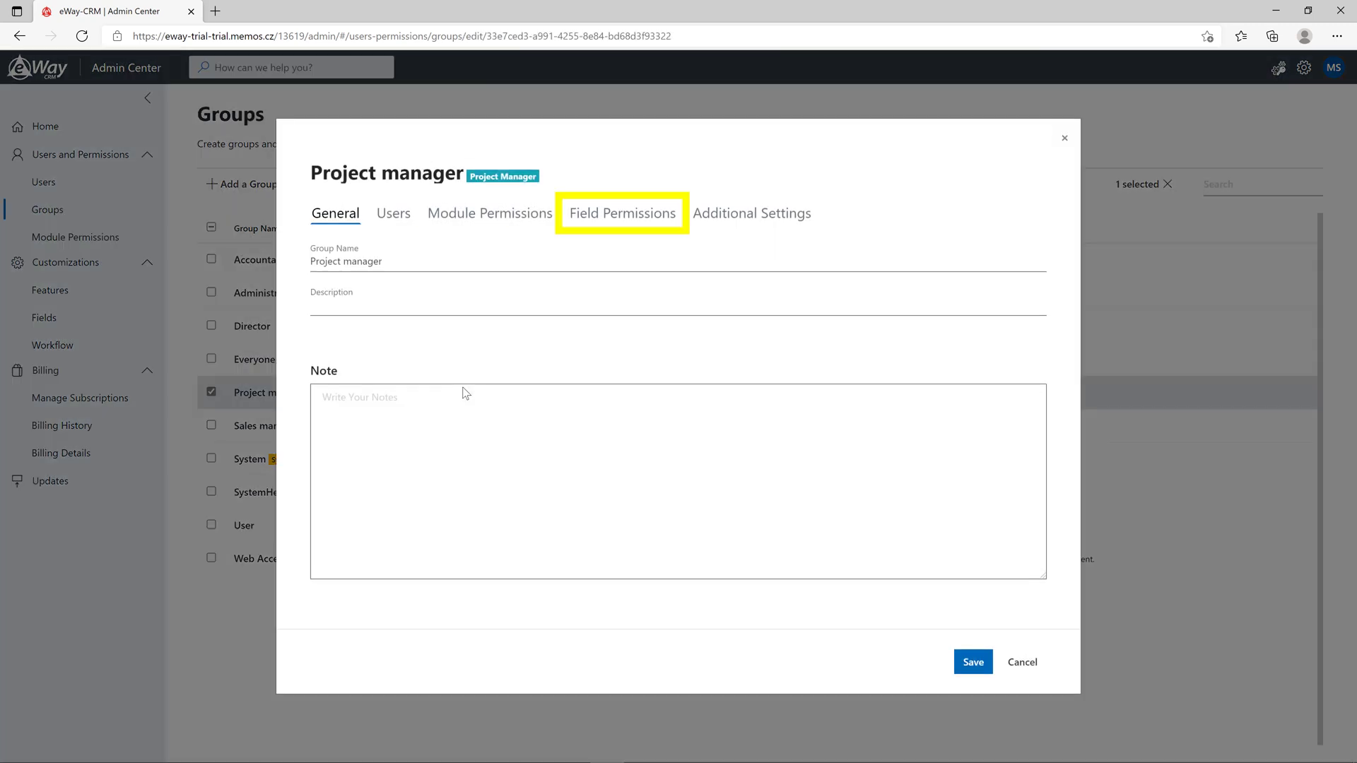
{"action": "left_click", "coordinate": [626, 216]}
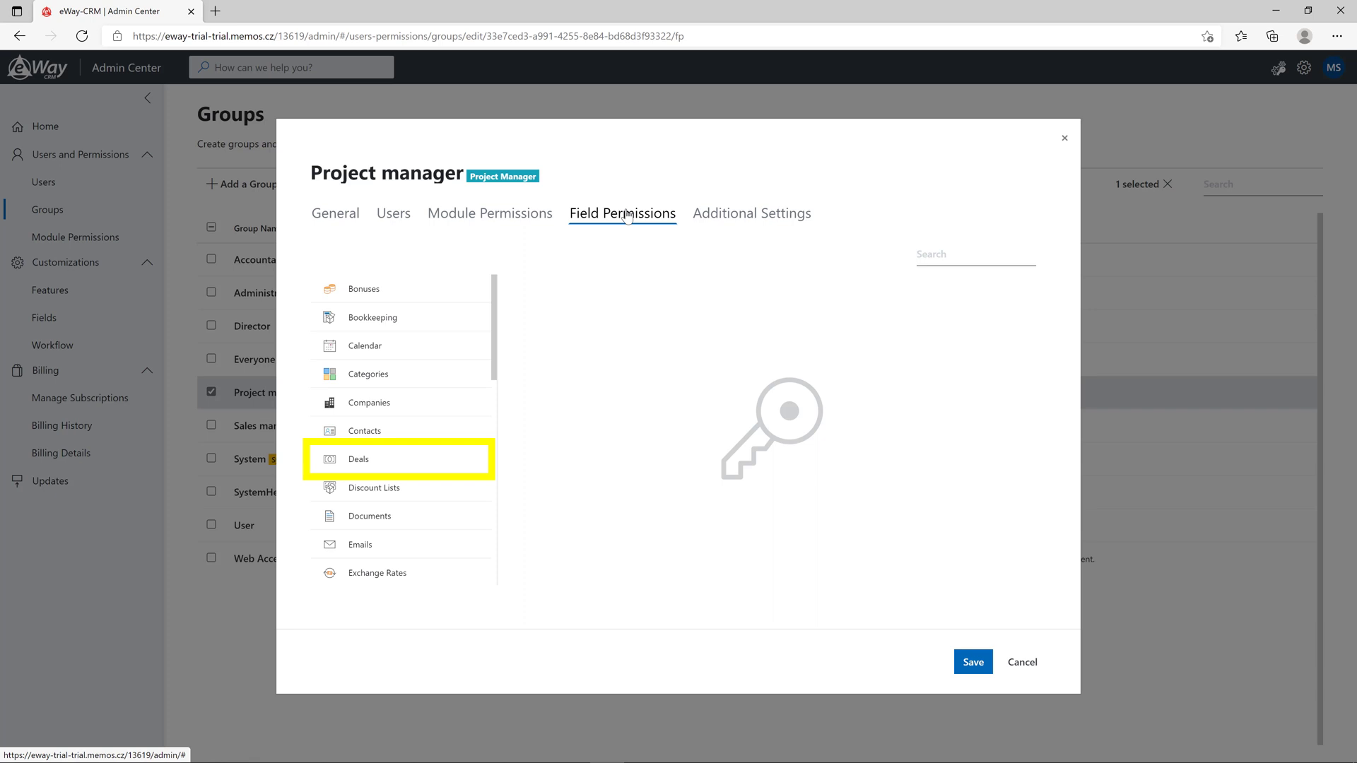
{"action": "left_click", "coordinate": [450, 460]}
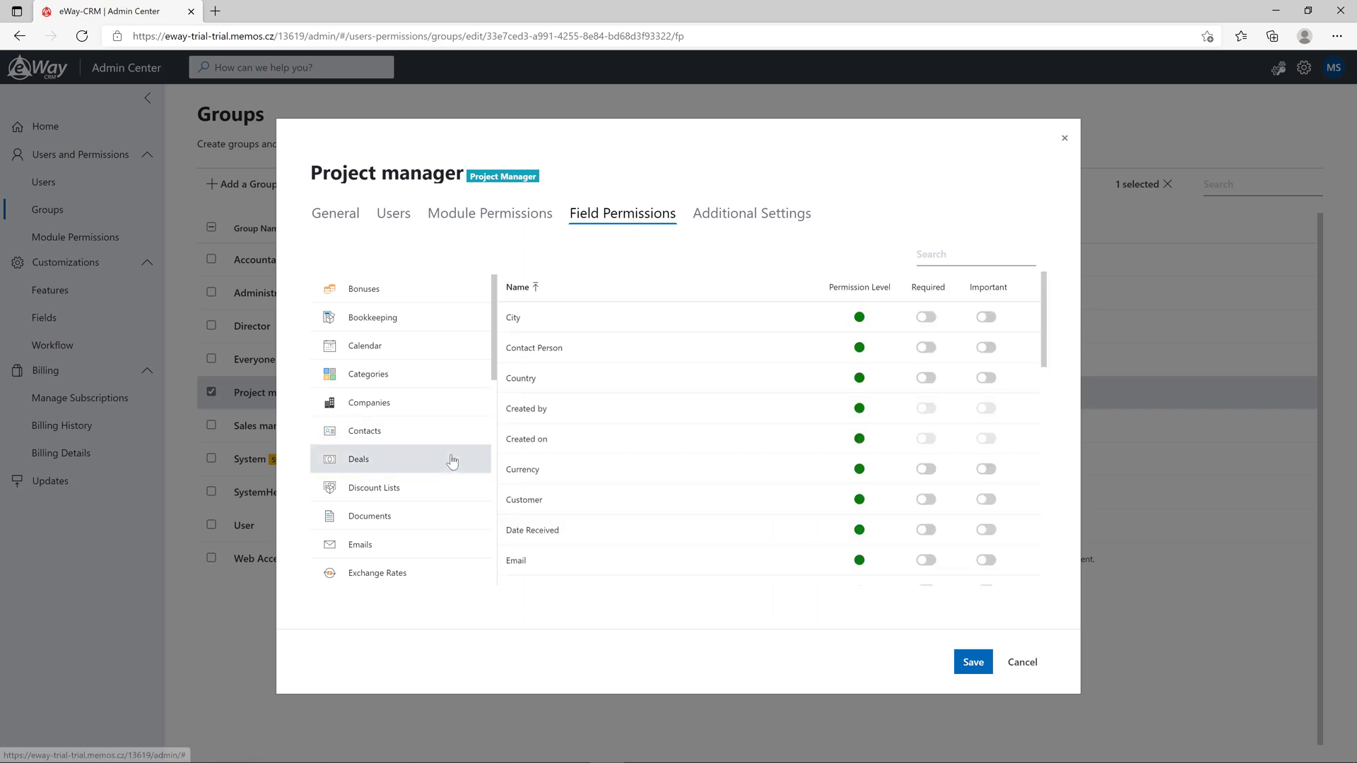
{"action": "scroll", "coordinate": [718, 393], "scroll_direction": "down", "scroll_amount": 3}
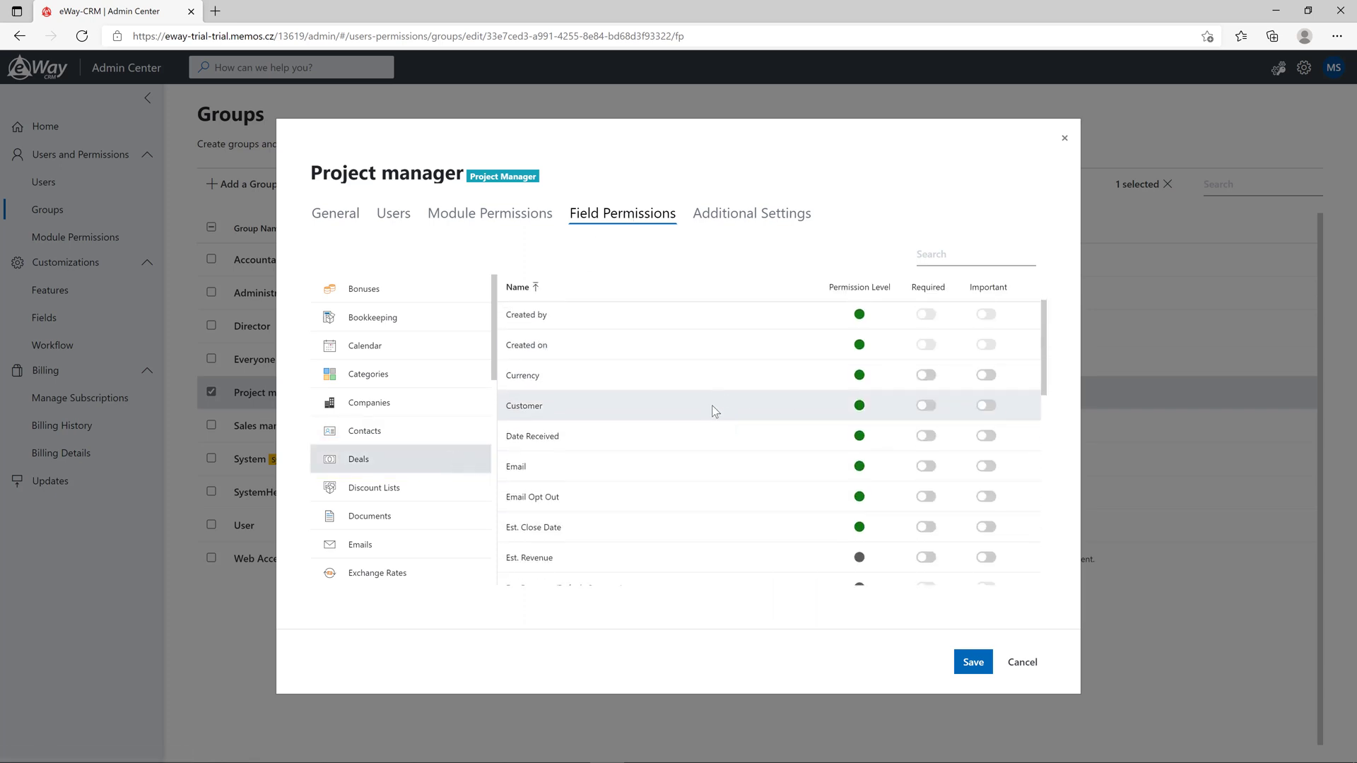
{"action": "scroll", "coordinate": [706, 475], "scroll_direction": "down", "scroll_amount": 2}
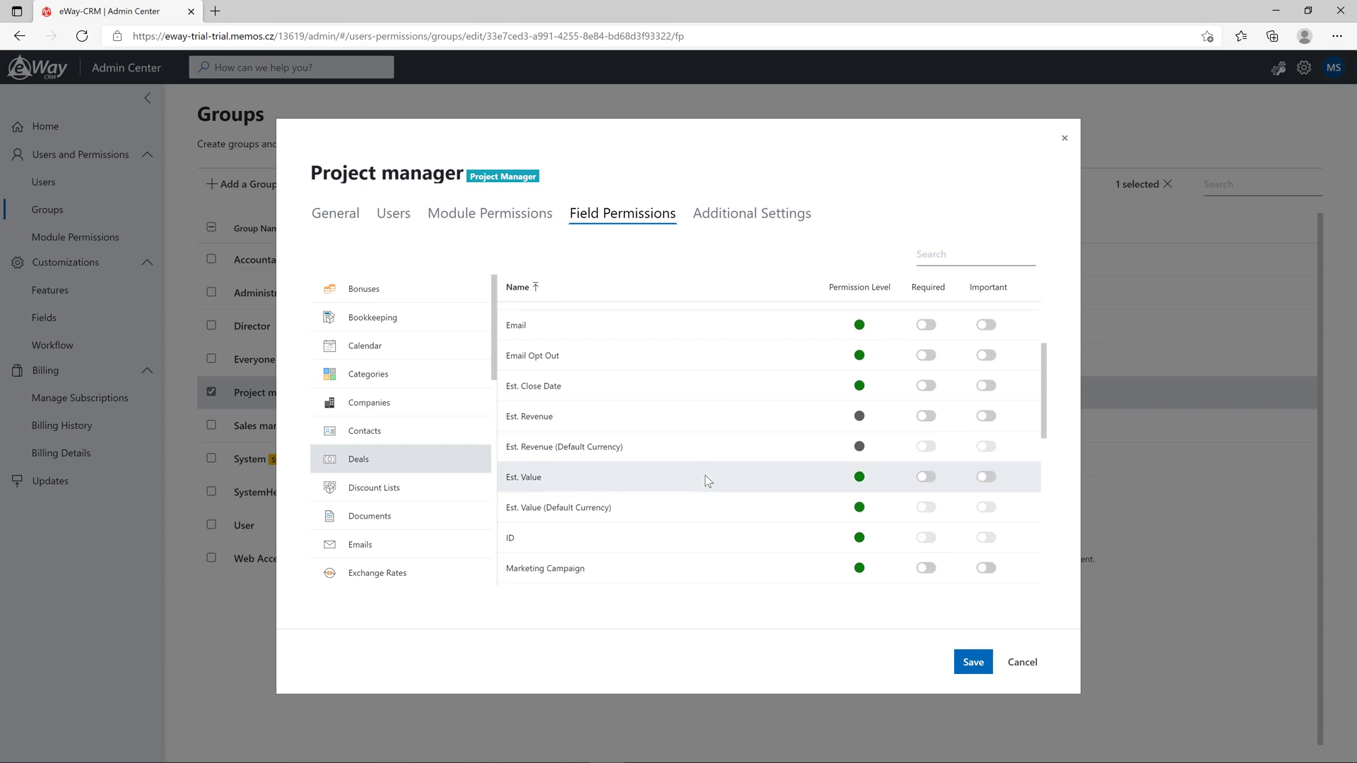